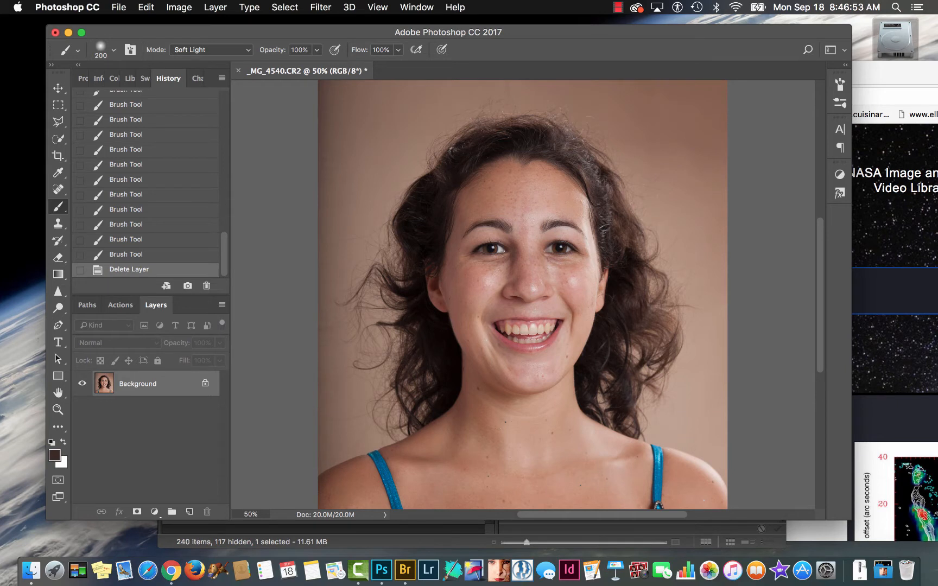
- Select the woman's face, hair, neck and shoulders with the Quick Selection tool using a 250 px brush
{"action": "key", "text": "w"}
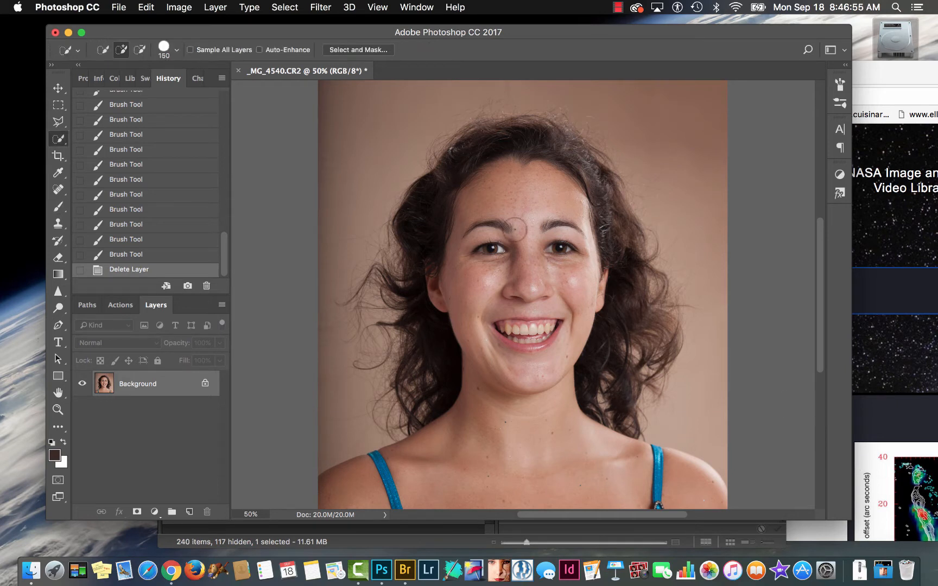
{"action": "key", "text": "bracketright"}
{"action": "key", "text": "bracketright"}
{"action": "key", "text": "bracketright"}
{"action": "mouse_move", "coordinate": [520, 169]}
{"action": "left_mouse_down"}
{"action": "mouse_move", "coordinate": [480, 320]}
{"action": "mouse_move", "coordinate": [552, 267]}
{"action": "left_mouse_up"}
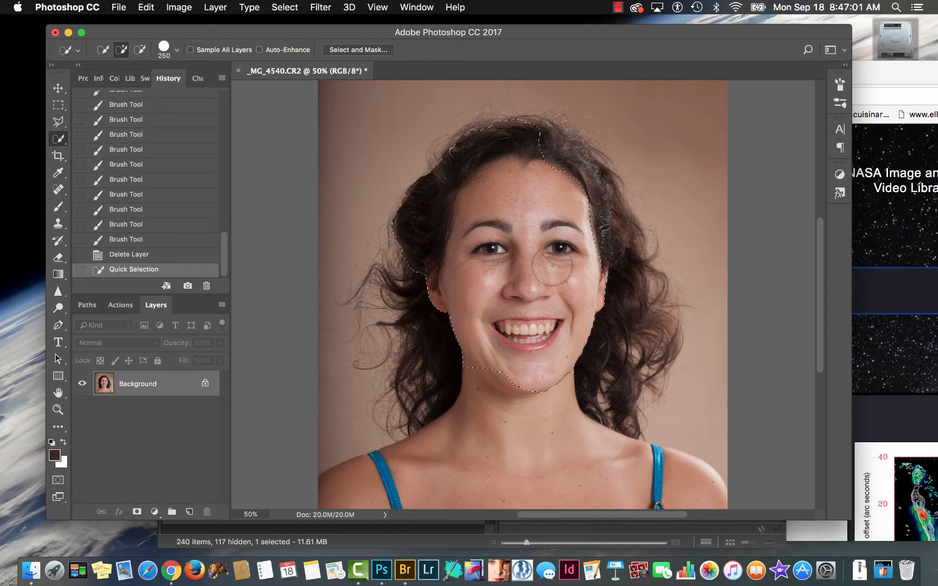
{"action": "mouse_move", "coordinate": [549, 160]}
{"action": "left_mouse_down"}
{"action": "mouse_move", "coordinate": [559, 173]}
{"action": "mouse_move", "coordinate": [574, 296]}
{"action": "mouse_move", "coordinate": [568, 376]}
{"action": "left_mouse_up"}
{"action": "mouse_move", "coordinate": [586, 283]}
{"action": "left_mouse_down"}
{"action": "mouse_move", "coordinate": [580, 260]}
{"action": "mouse_move", "coordinate": [541, 385]}
{"action": "left_mouse_up"}
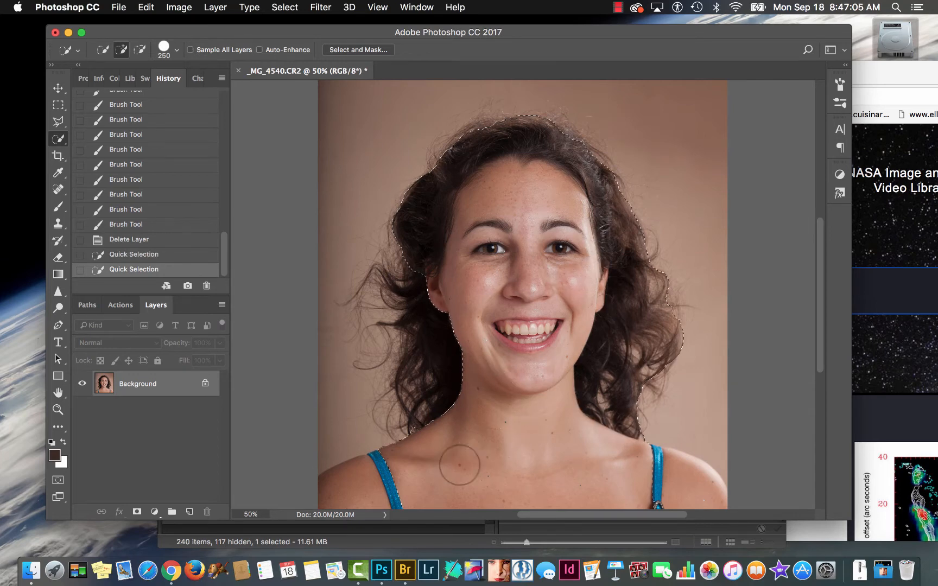
{"action": "left_click_drag", "start_coordinate": [404, 486], "coordinate": [362, 502]}
{"action": "mouse_move", "coordinate": [694, 500]}
{"action": "left_mouse_down"}
{"action": "mouse_move", "coordinate": [671, 484]}
{"action": "mouse_move", "coordinate": [696, 506]}
{"action": "left_mouse_up"}
- Subtract the loose curls beside the neck on the image's right side from the selection with a 175 px brush
{"action": "key", "text": "bracketleft"}
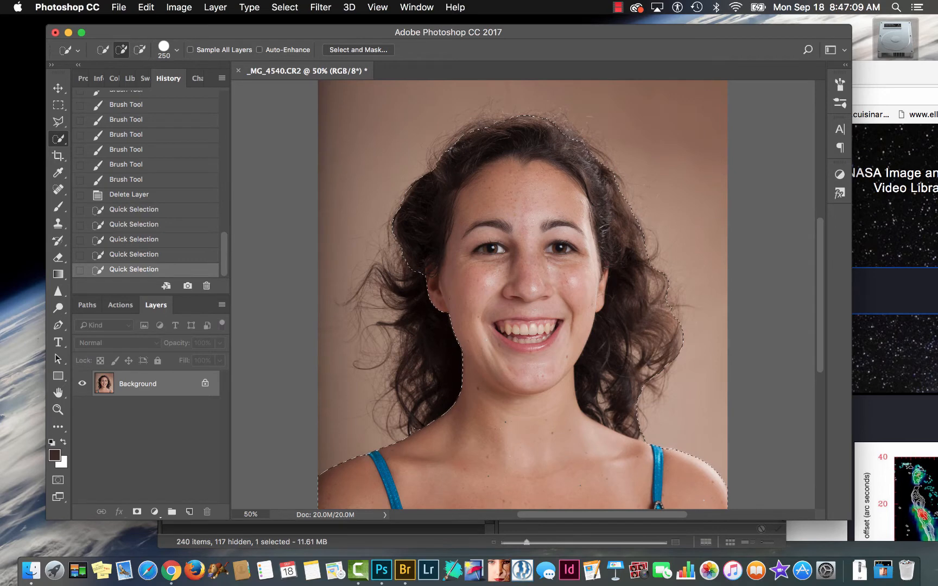
{"action": "key", "text": "bracketleft"}
{"action": "key", "text": "alt"}
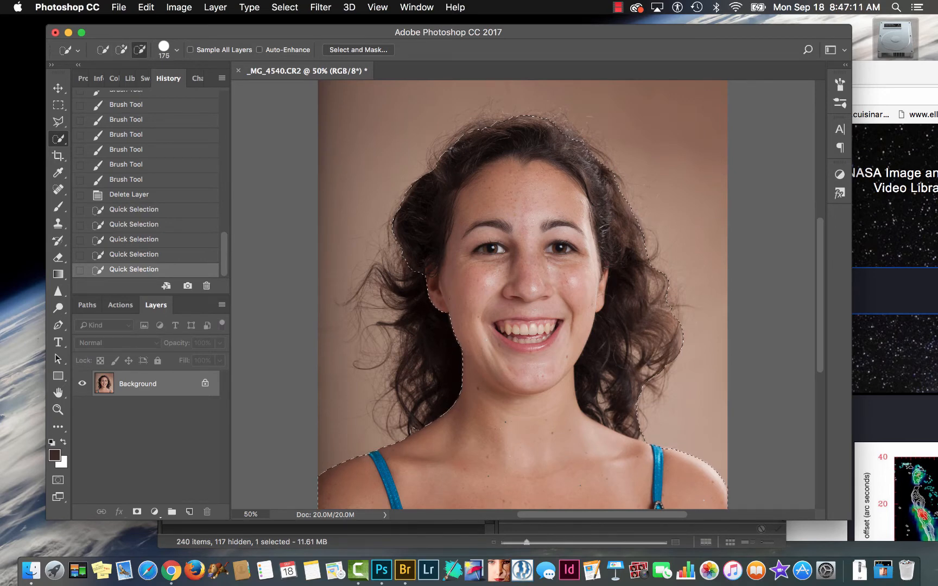
{"action": "left_click_drag", "start_coordinate": [646, 401], "coordinate": [626, 375]}
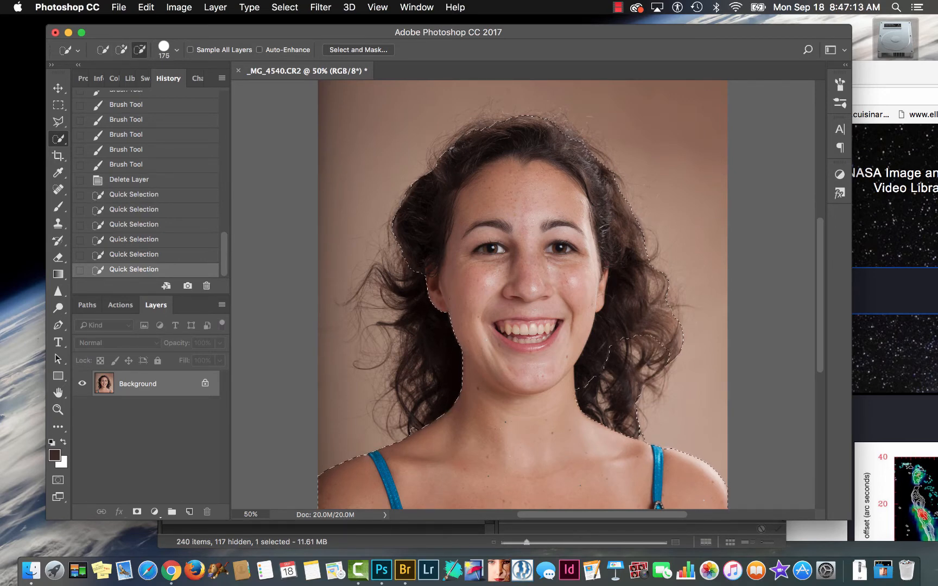
{"action": "left_click", "coordinate": [670, 278], "text": "alt"}
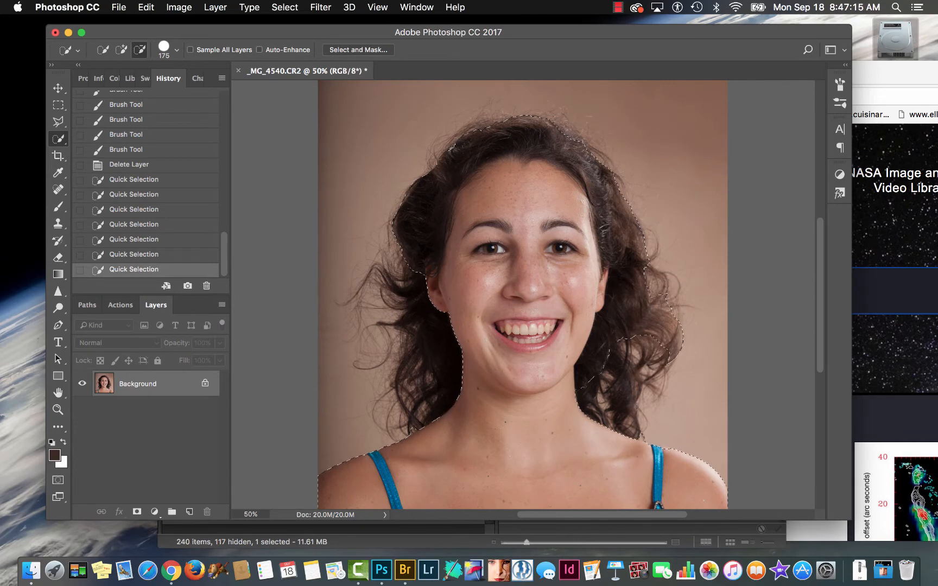
{"action": "left_click", "coordinate": [675, 329], "text": "alt"}
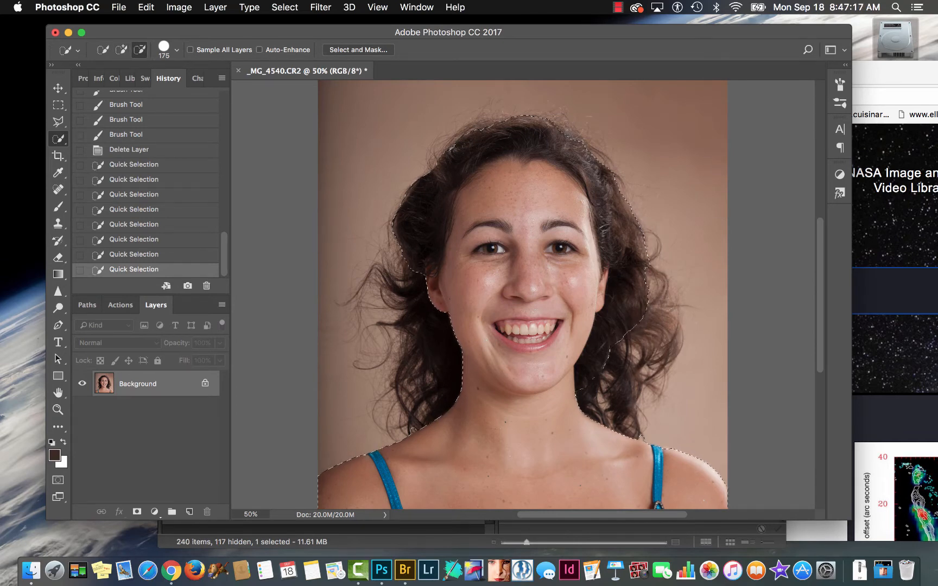
{"action": "left_click", "coordinate": [658, 243], "text": "alt"}
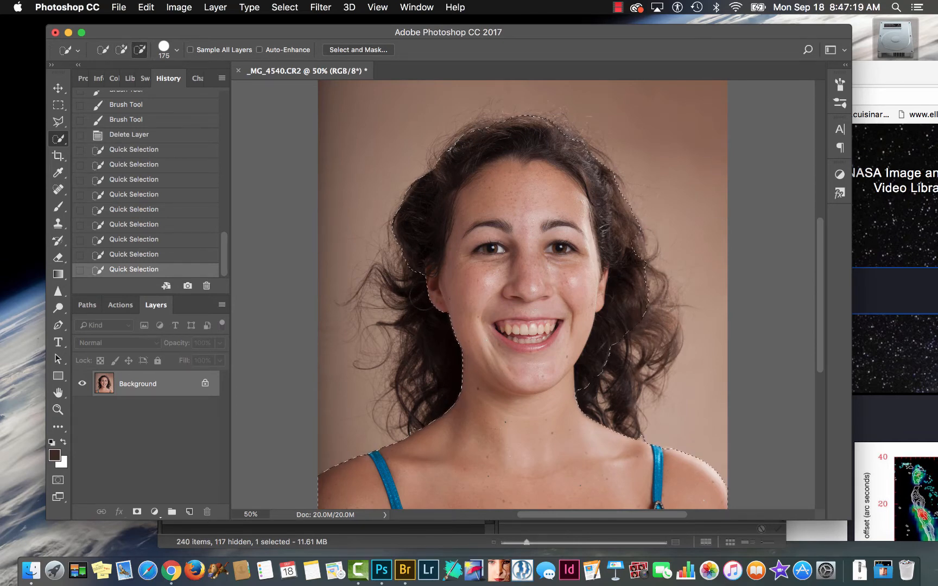
- Subtract the loose hair below the ear on the image's left side from the selection, down to the shoulder
{"action": "left_click_drag", "start_coordinate": [426, 295], "coordinate": [444, 349]}
{"action": "left_click", "coordinate": [437, 307]}
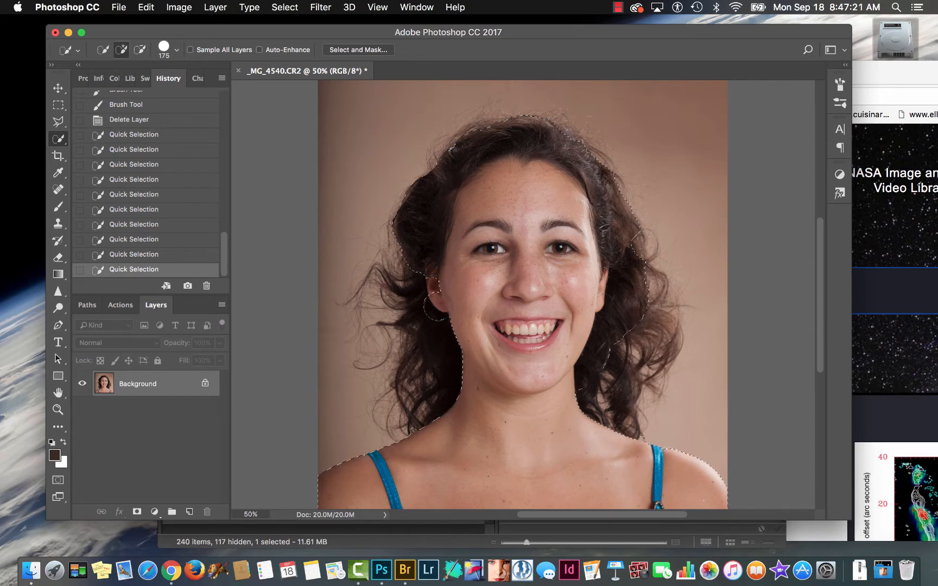
{"action": "left_click", "coordinate": [448, 386]}
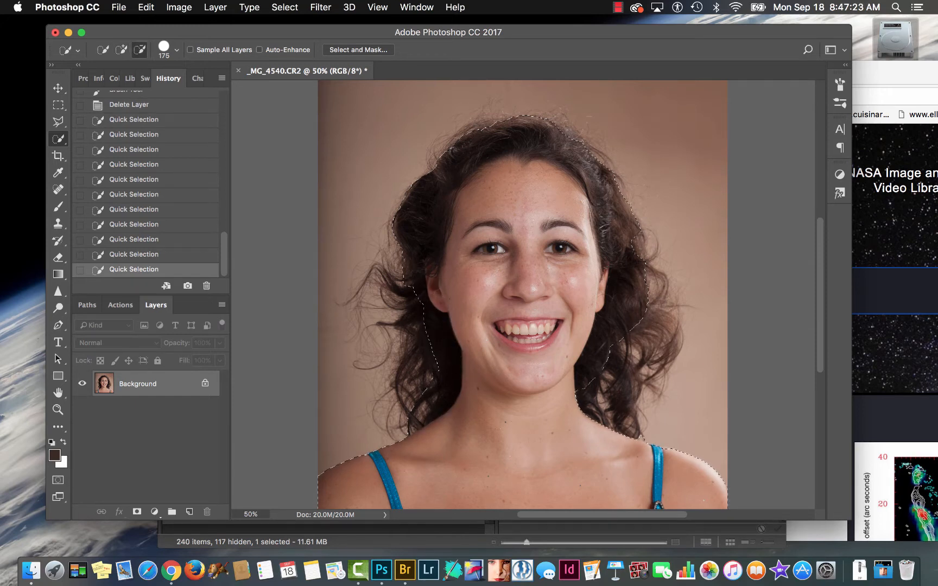
{"action": "left_click", "coordinate": [417, 398], "text": "alt"}
{"action": "left_click", "coordinate": [412, 423], "text": "alt"}
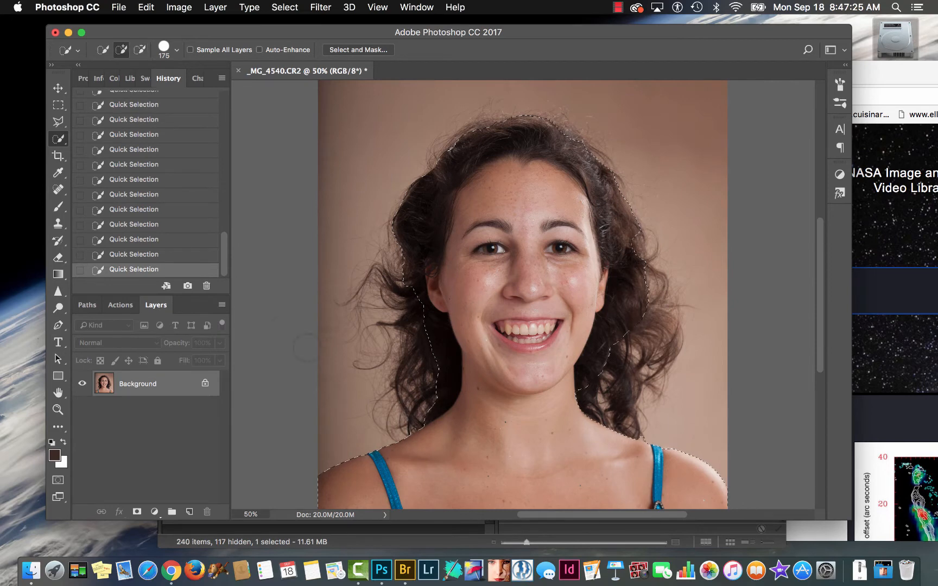
- Open Select and Mask and add the hair on both sides of the neck back with the 25 px Quick Selection brush
{"action": "left_click", "coordinate": [347, 51]}
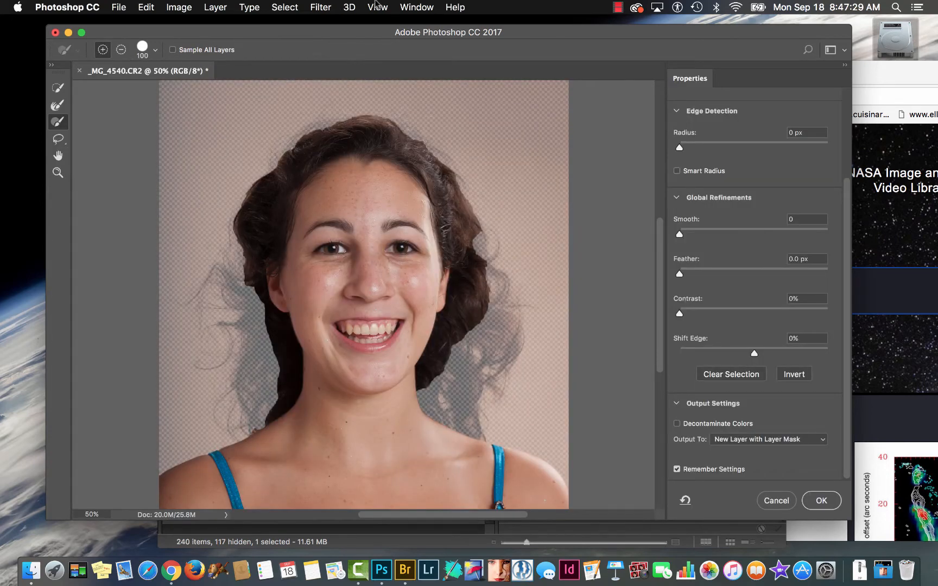
{"action": "left_click", "coordinate": [59, 89]}
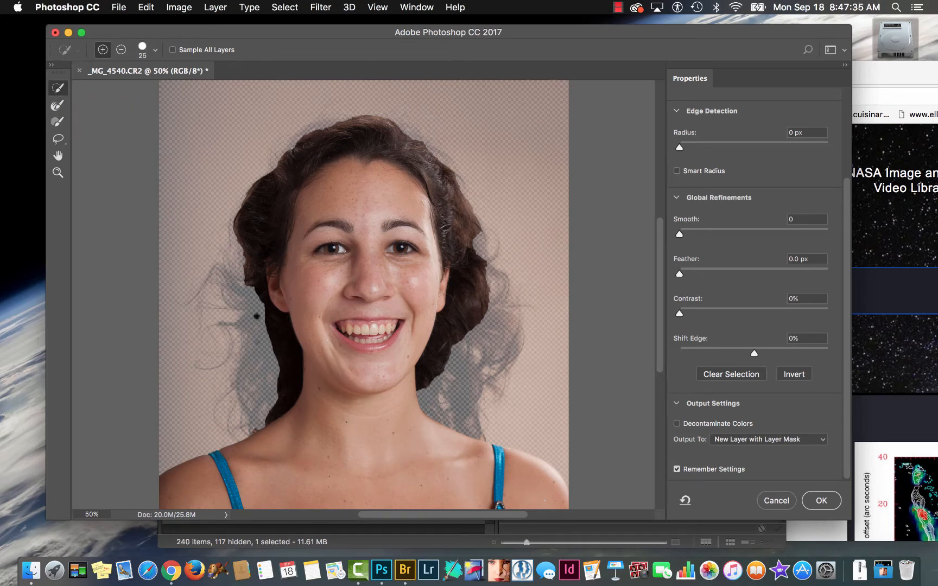
{"action": "left_click", "coordinate": [257, 316]}
{"action": "left_click_drag", "start_coordinate": [262, 282], "coordinate": [246, 297]}
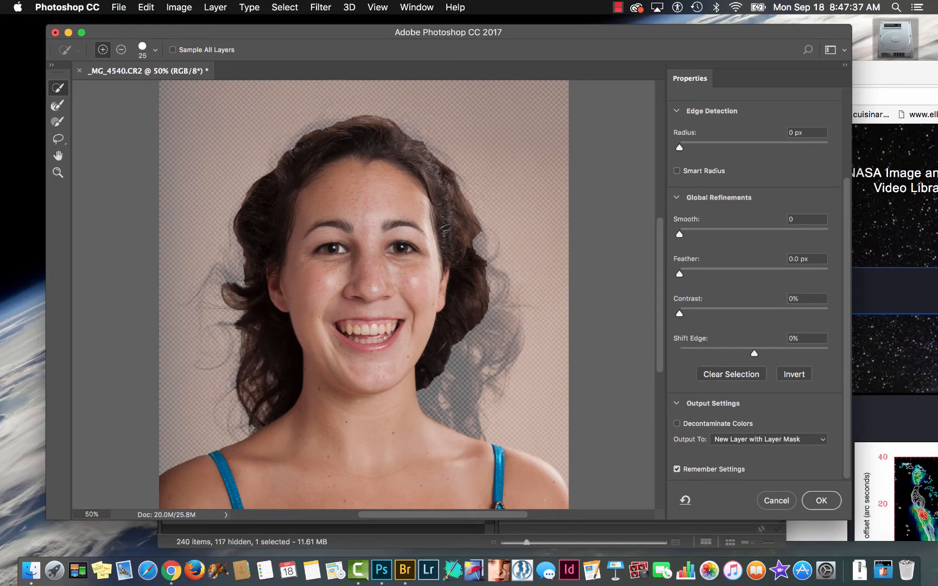
{"action": "mouse_move", "coordinate": [428, 377]}
{"action": "left_mouse_down"}
{"action": "mouse_move", "coordinate": [433, 399]}
{"action": "mouse_move", "coordinate": [466, 392]}
{"action": "left_mouse_up"}
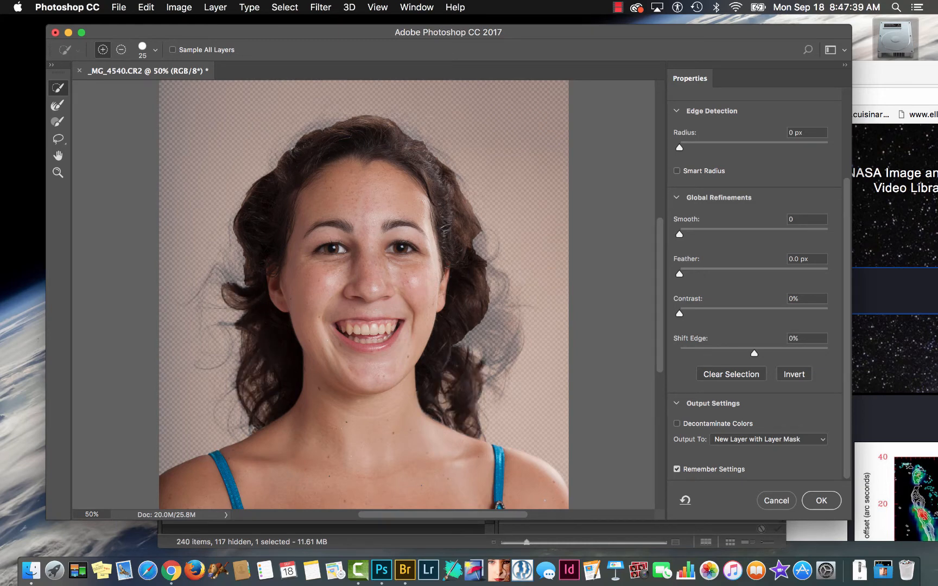
{"action": "mouse_move", "coordinate": [472, 321]}
{"action": "left_mouse_down"}
{"action": "mouse_move", "coordinate": [472, 347]}
{"action": "mouse_move", "coordinate": [491, 324]}
{"action": "left_mouse_up"}
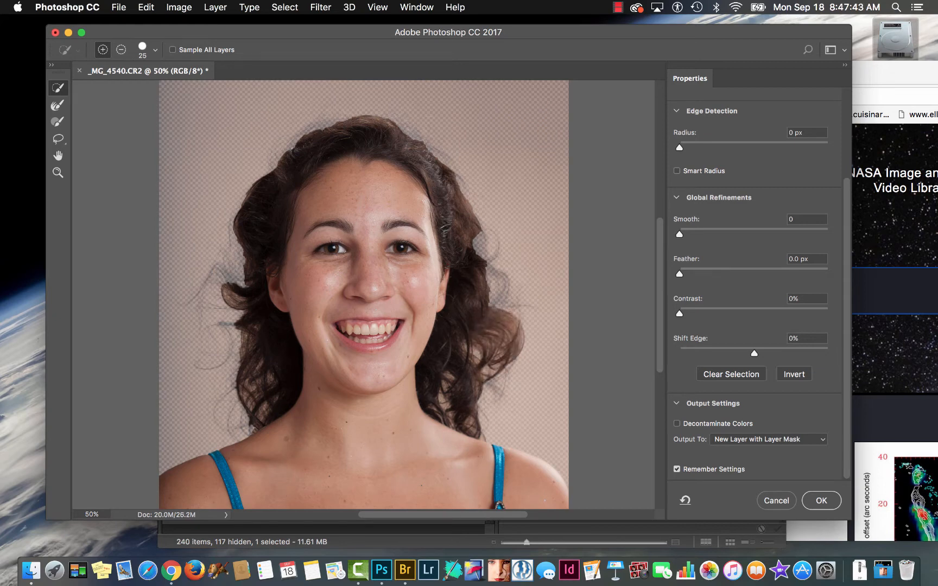
- Switch to the Refine Edge Brush, enable Smart Radius and set the edge detection radius to 8 px
{"action": "left_click", "coordinate": [58, 106]}
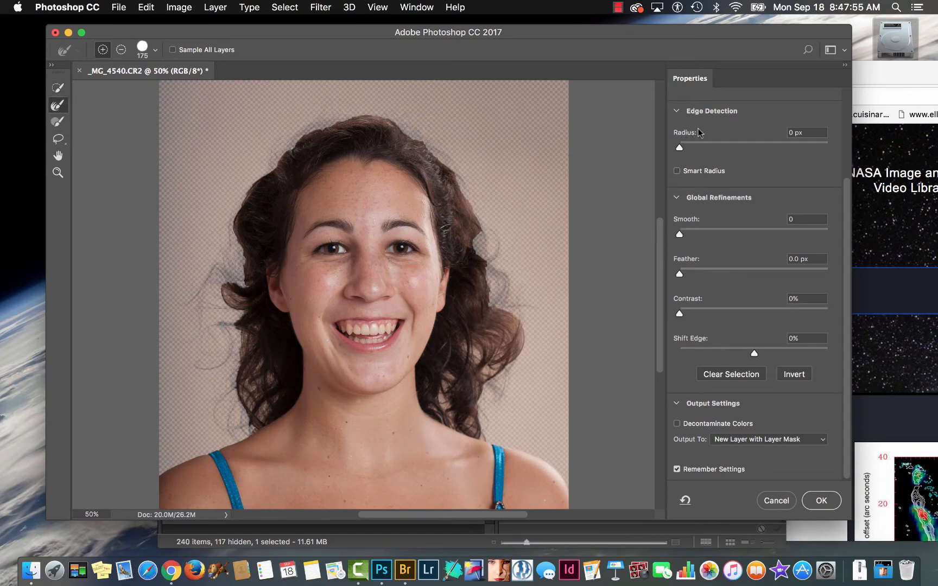
{"action": "left_click", "coordinate": [677, 172]}
{"action": "left_click_drag", "start_coordinate": [680, 149], "coordinate": [806, 156]}
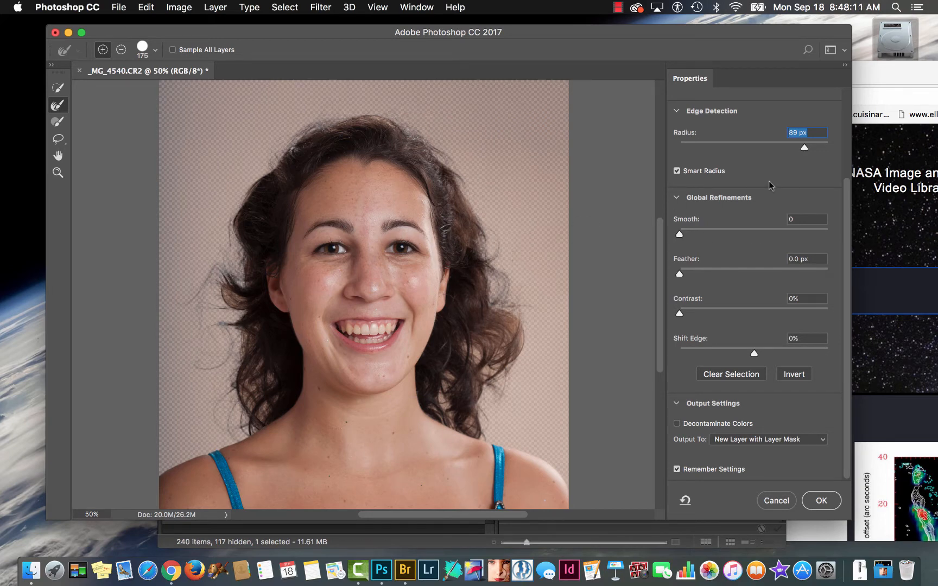
{"action": "left_click_drag", "start_coordinate": [804, 151], "coordinate": [814, 151]}
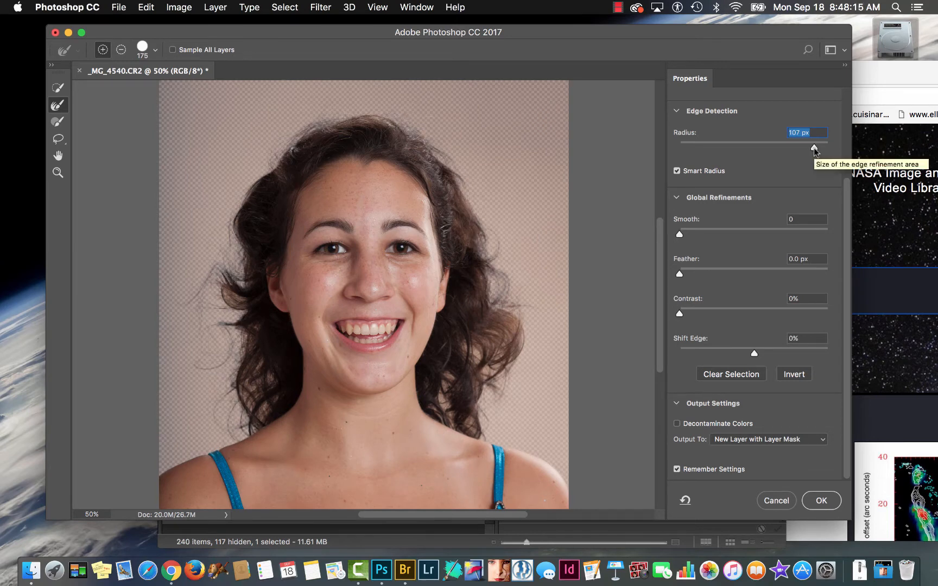
{"action": "left_click_drag", "start_coordinate": [815, 151], "coordinate": [730, 150]}
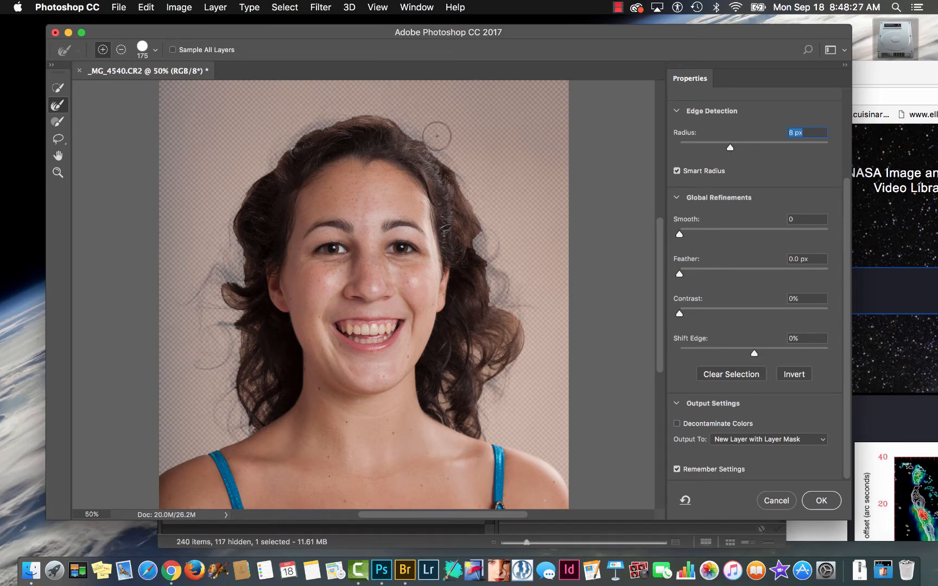
- Refine the selection around the flyaway hair on both sides and over the top of the head with the 175 px Refine Edge Brush
{"action": "mouse_move", "coordinate": [437, 136]}
{"action": "left_mouse_down"}
{"action": "mouse_move", "coordinate": [484, 208]}
{"action": "mouse_move", "coordinate": [518, 334]}
{"action": "mouse_move", "coordinate": [489, 403]}
{"action": "left_mouse_up"}
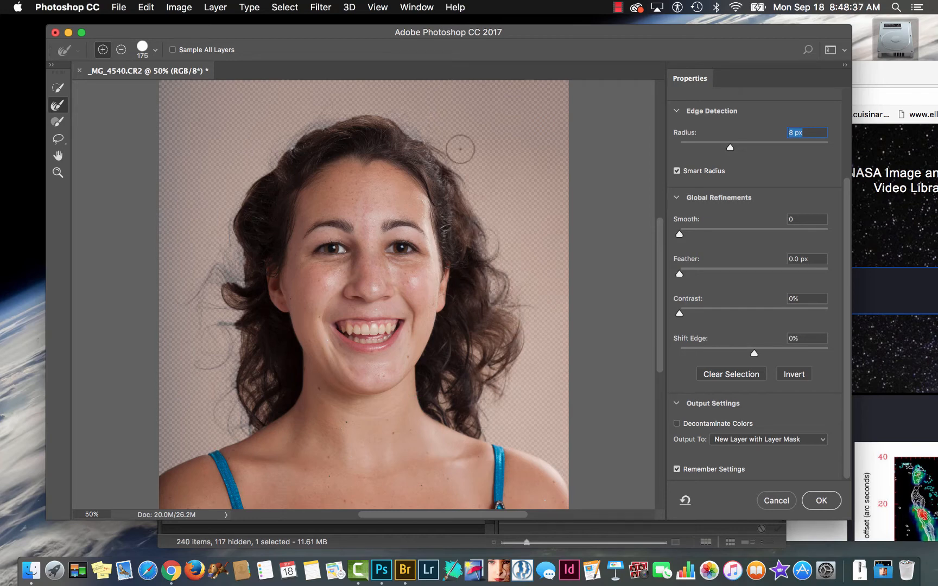
{"action": "mouse_move", "coordinate": [447, 145]}
{"action": "left_mouse_down"}
{"action": "mouse_move", "coordinate": [378, 108]}
{"action": "mouse_move", "coordinate": [311, 121]}
{"action": "left_mouse_up"}
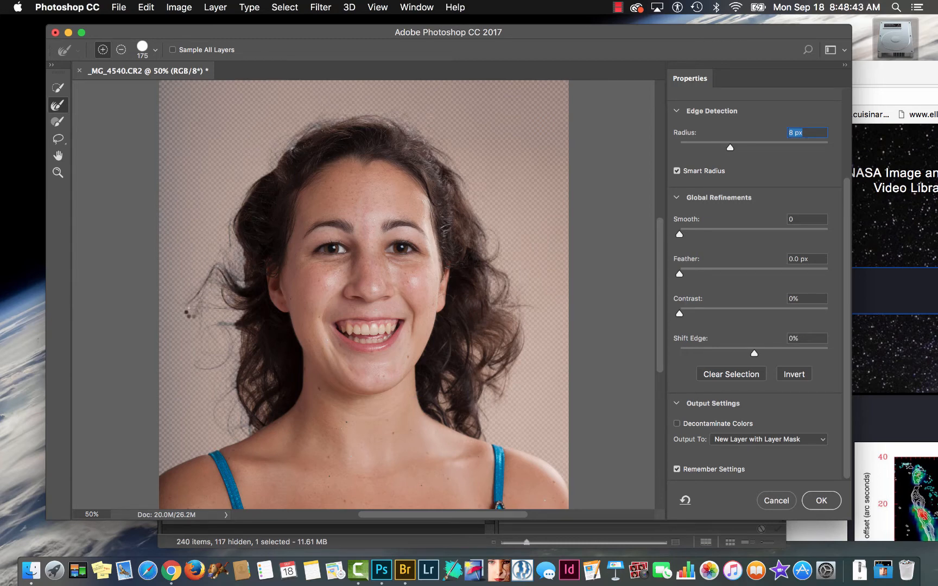
{"action": "mouse_move", "coordinate": [216, 349]}
{"action": "left_mouse_down"}
{"action": "mouse_move", "coordinate": [213, 386]}
{"action": "mouse_move", "coordinate": [222, 382]}
{"action": "mouse_move", "coordinate": [219, 401]}
{"action": "mouse_move", "coordinate": [234, 418]}
{"action": "left_mouse_up"}
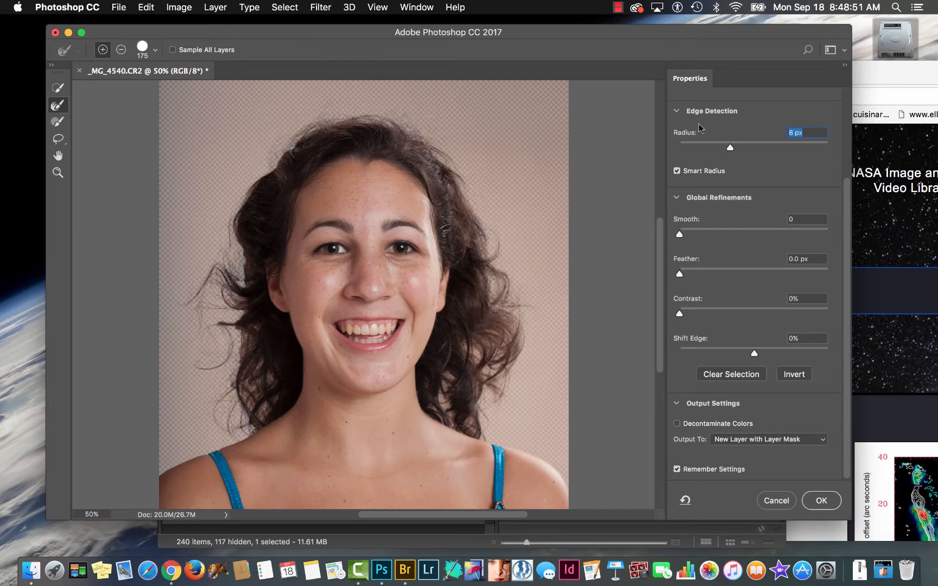
- Preview the cutout with the On White view at 79% opacity
{"action": "scroll", "coordinate": [703, 128], "scroll_direction": "up", "scroll_amount": 5}
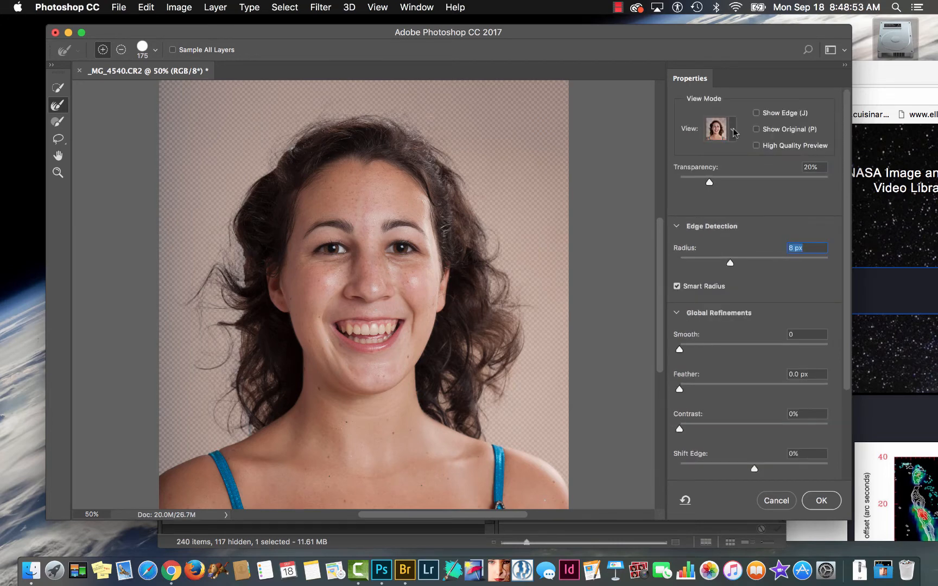
{"action": "left_click", "coordinate": [733, 132]}
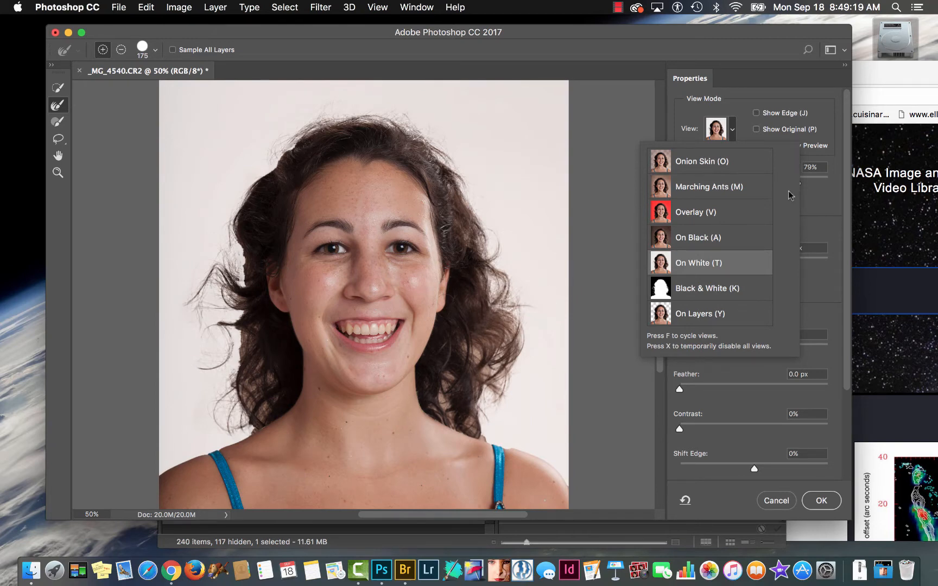
{"action": "left_click", "coordinate": [803, 194]}
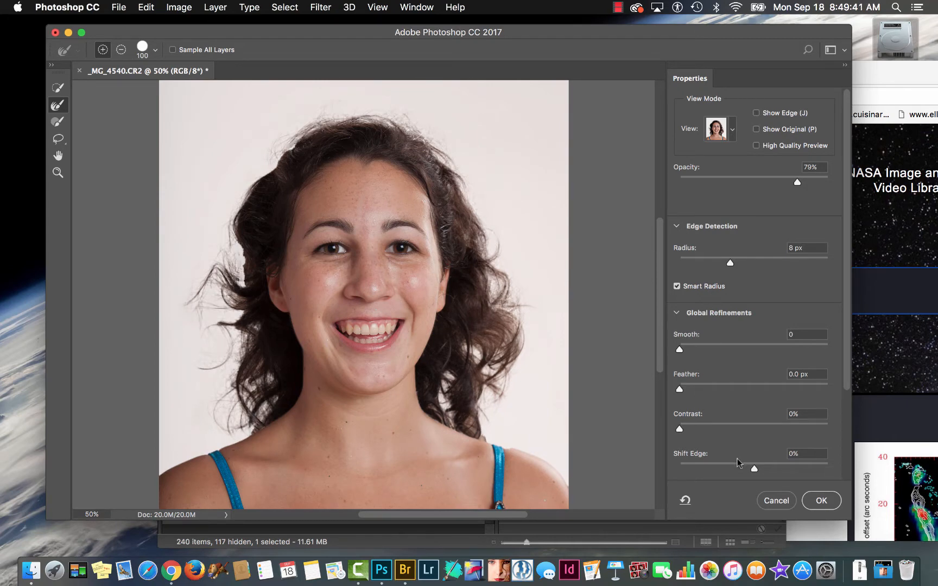
- Output the refined selection to a new layer with layer mask, leaving Remember Settings enabled
{"action": "left_click", "coordinate": [677, 314]}
{"action": "left_click", "coordinate": [675, 338]}
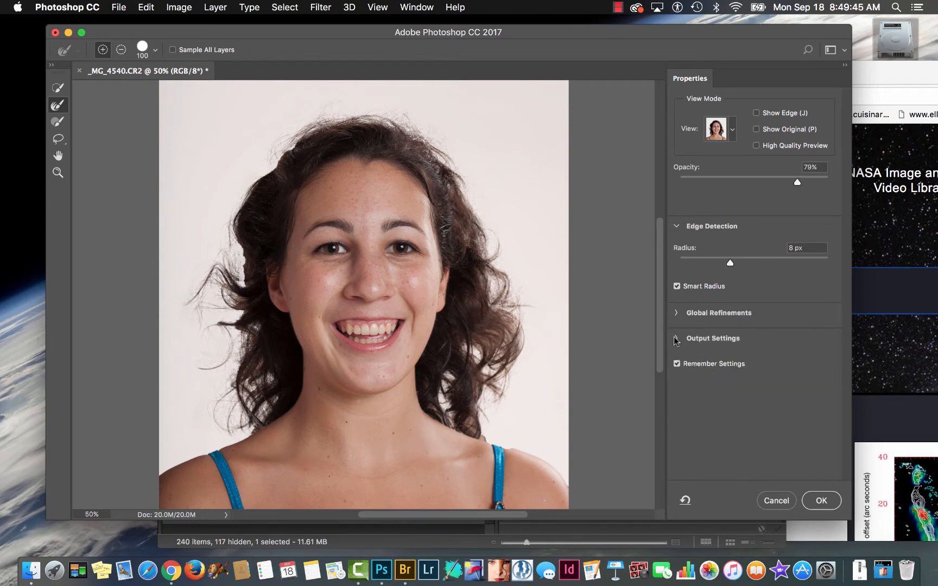
{"action": "left_click", "coordinate": [677, 341]}
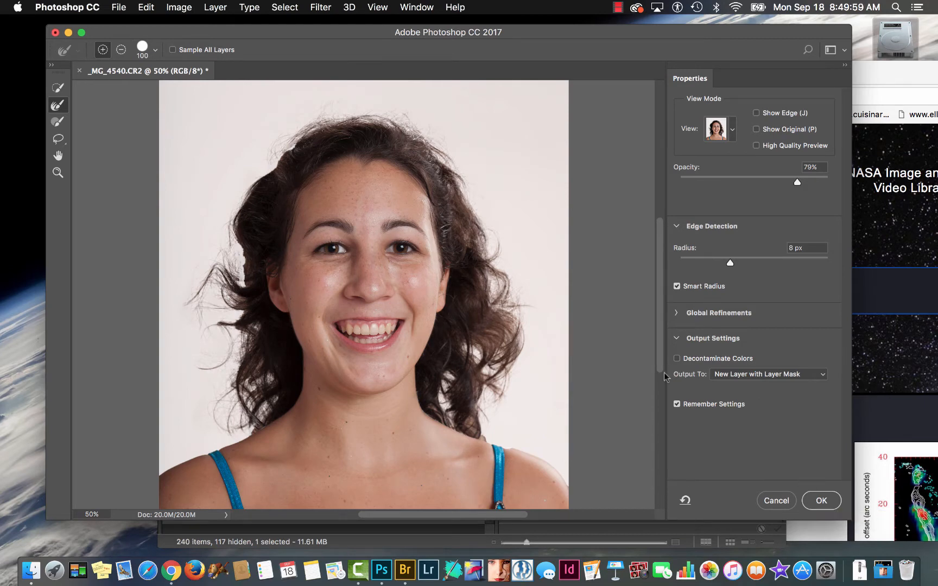
{"action": "left_click", "coordinate": [676, 405]}
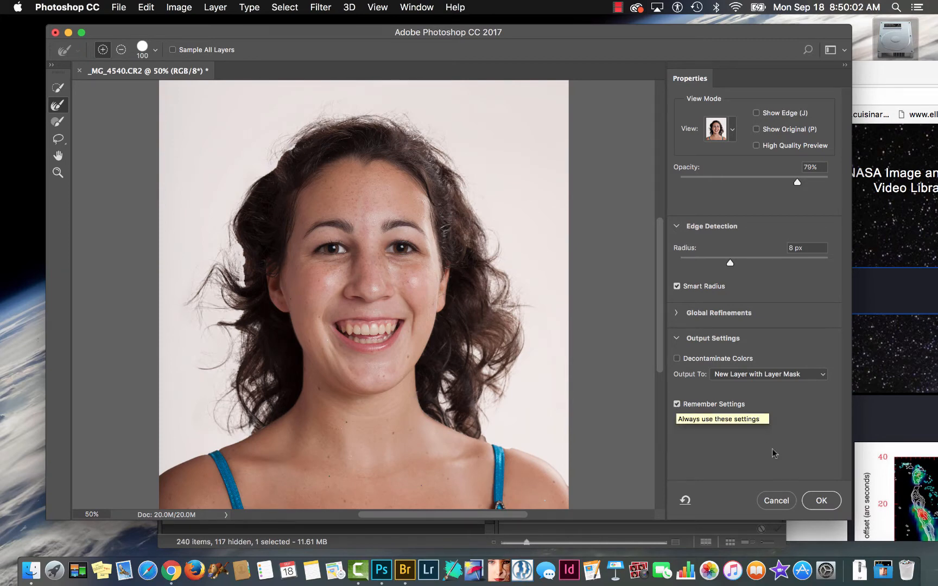
{"action": "left_click", "coordinate": [821, 502]}
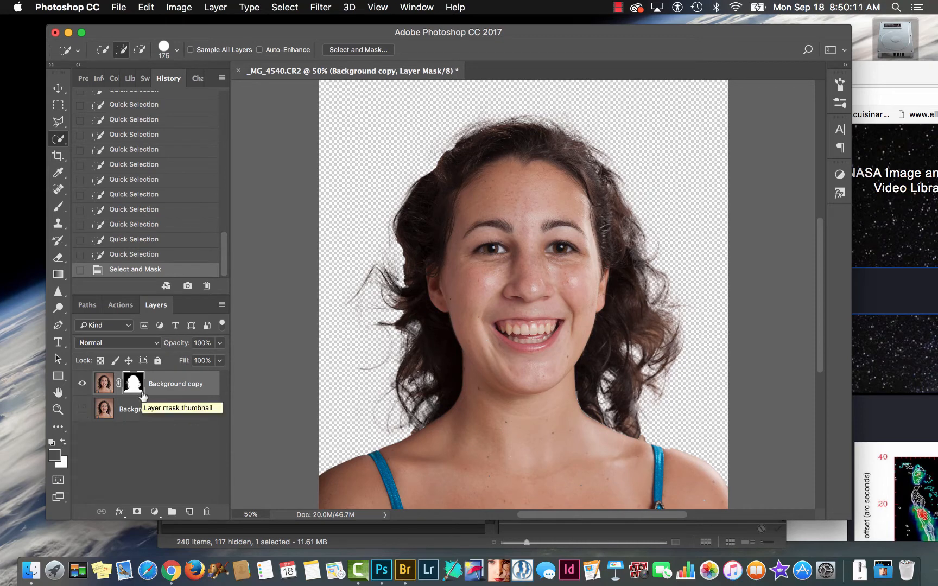
- Add a new layer directly above Background and fill it with the blue sampled from the woman's shoulder strap
{"action": "left_click", "coordinate": [134, 415]}
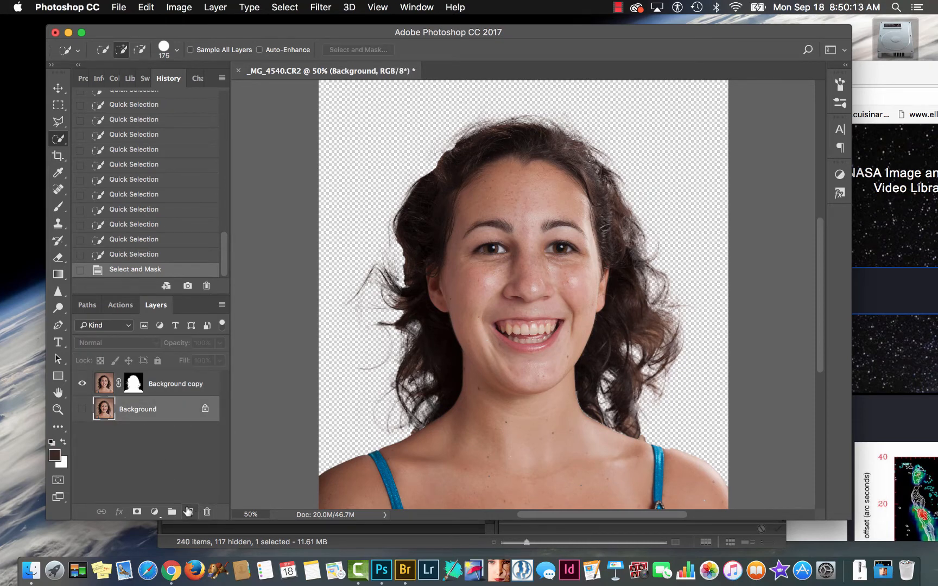
{"action": "left_click", "coordinate": [190, 511]}
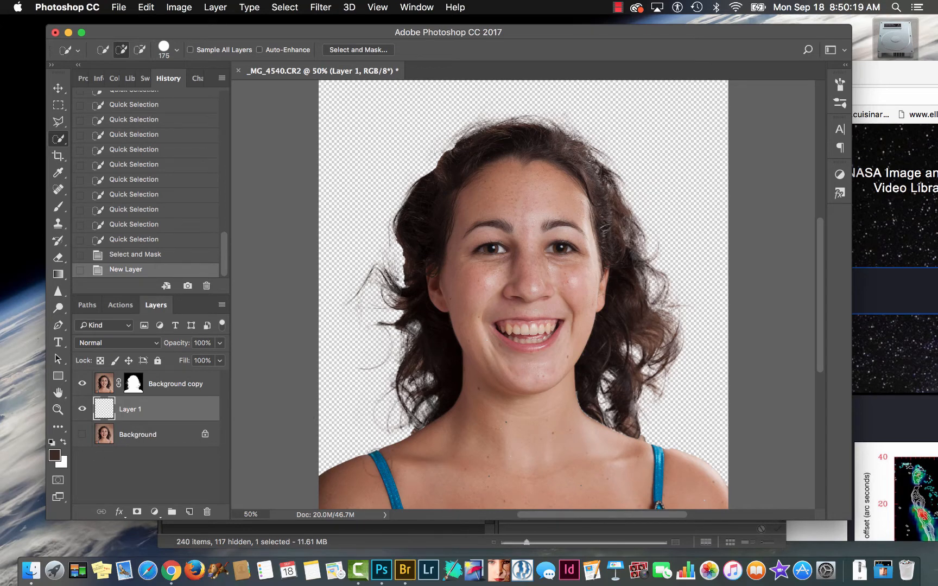
{"action": "key", "text": "b"}
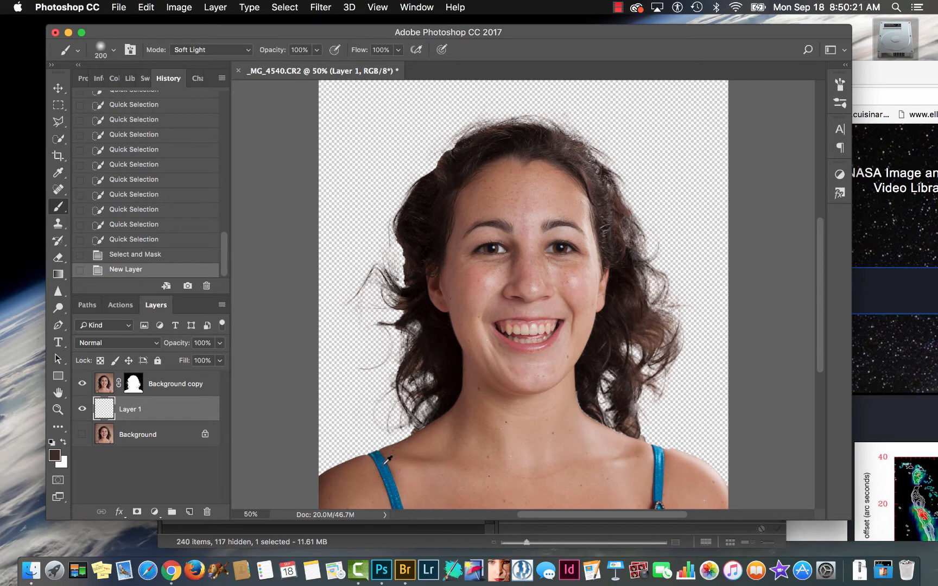
{"action": "left_click", "coordinate": [388, 462], "text": "alt"}
{"action": "key", "text": "alt+BackSpace"}
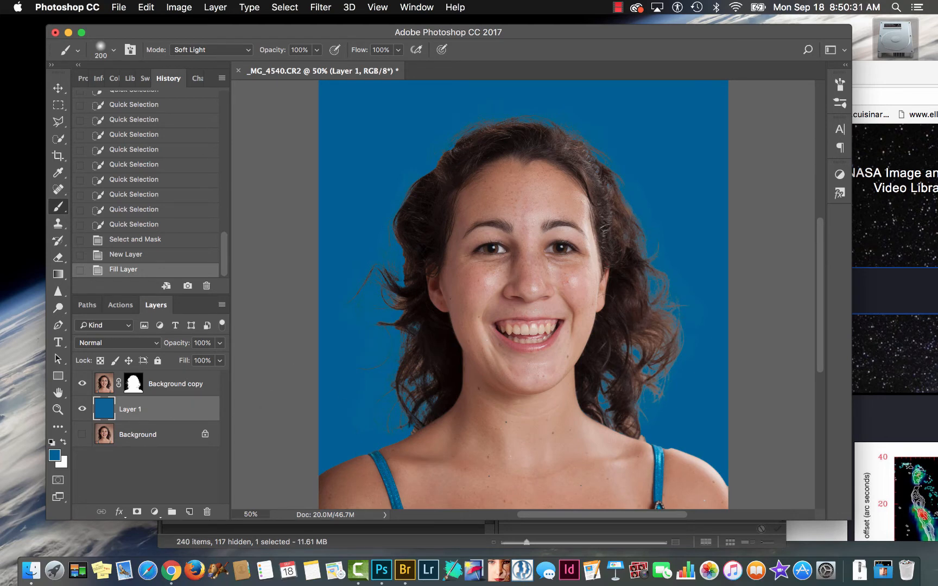
- Refill Layer 1 with colours sampled from the portrait: the brown of the forehead, the beige of the teeth, and finally the dark hair
{"action": "left_click", "coordinate": [485, 188], "text": "alt"}
{"action": "key", "text": "alt+BackSpace"}
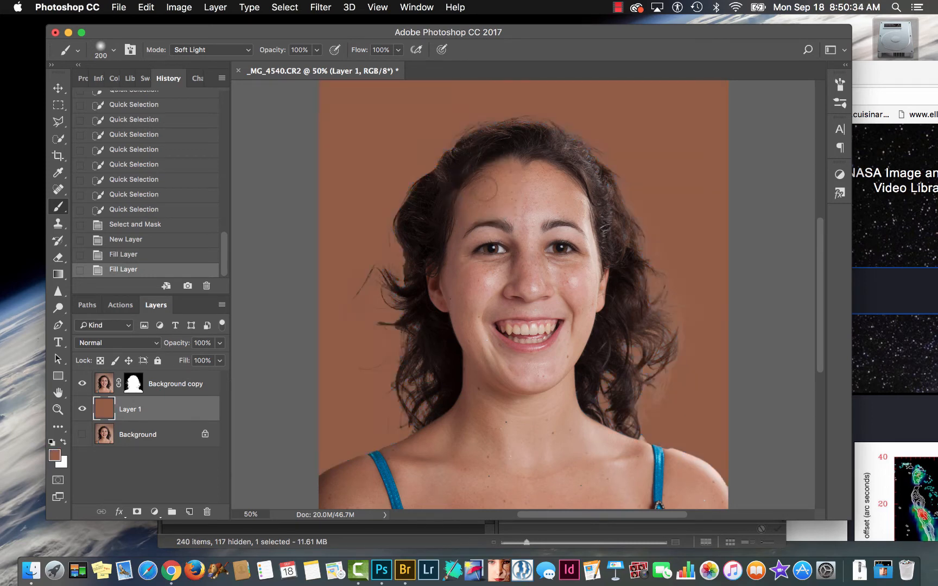
{"action": "left_click", "coordinate": [535, 328], "text": "alt"}
{"action": "key", "text": "alt+BackSpace"}
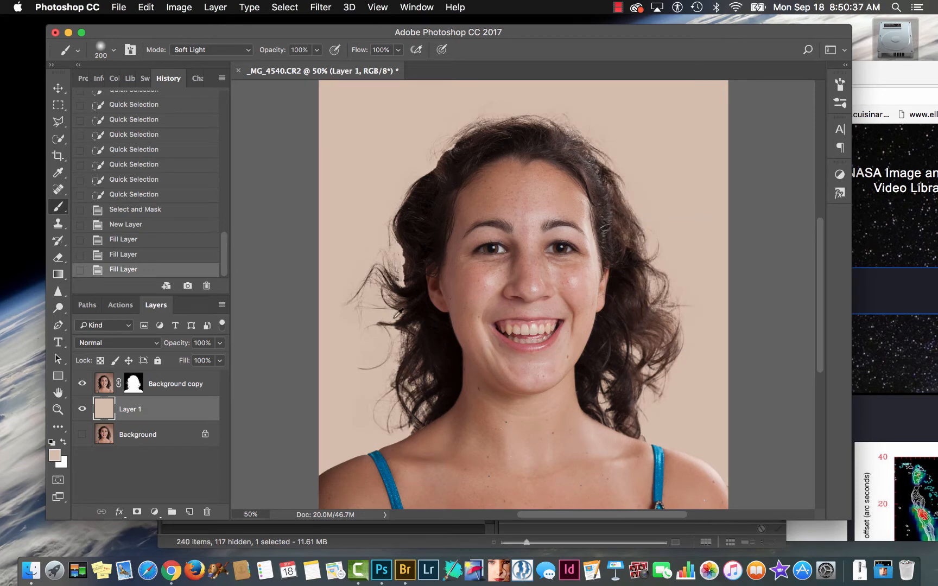
{"action": "left_click", "coordinate": [408, 294], "text": "alt"}
{"action": "key", "text": "alt+BackSpace"}
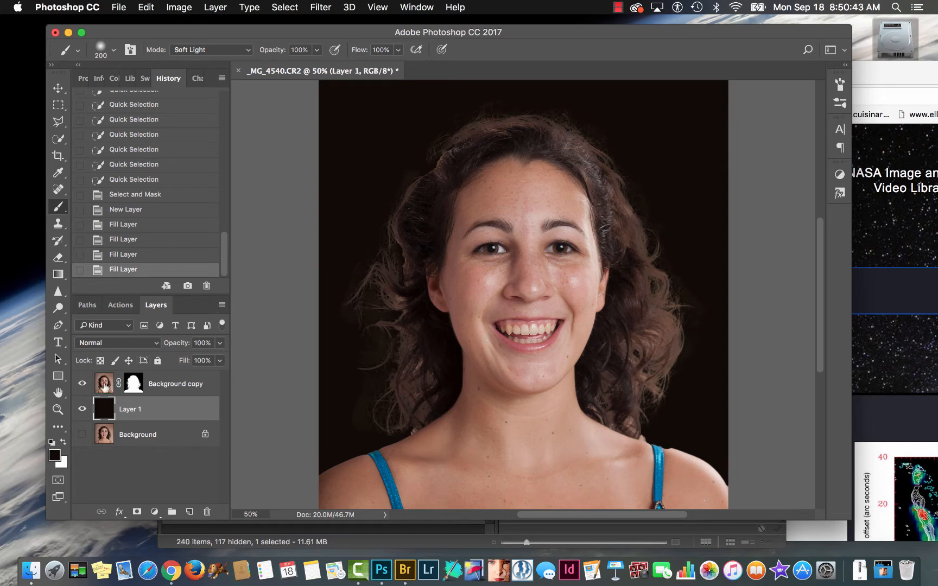
- On the Background copy layer, darken the light outer curls beside the face with a 400 px Burn tool, Midtones range, 90% exposure
{"action": "left_click", "coordinate": [102, 385]}
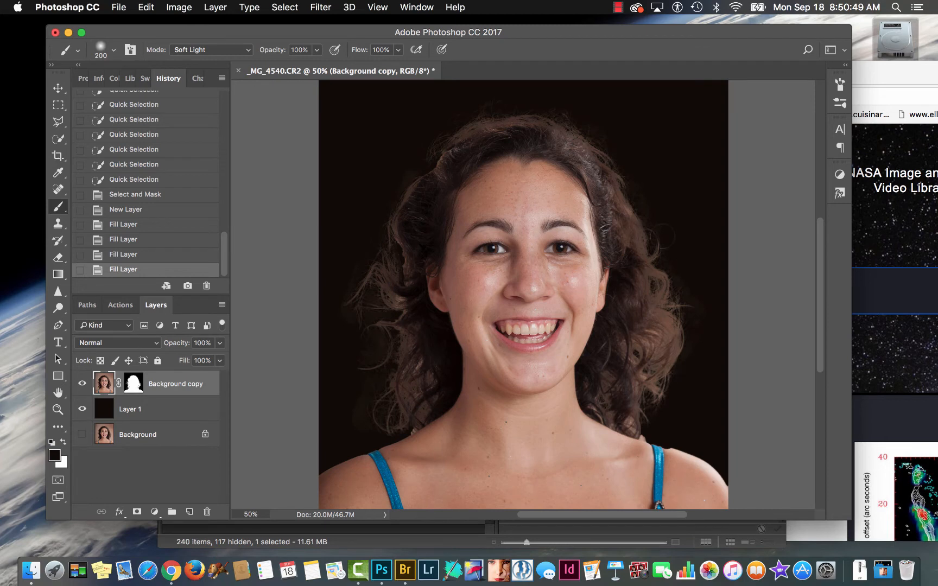
{"action": "key", "text": "bracketright"}
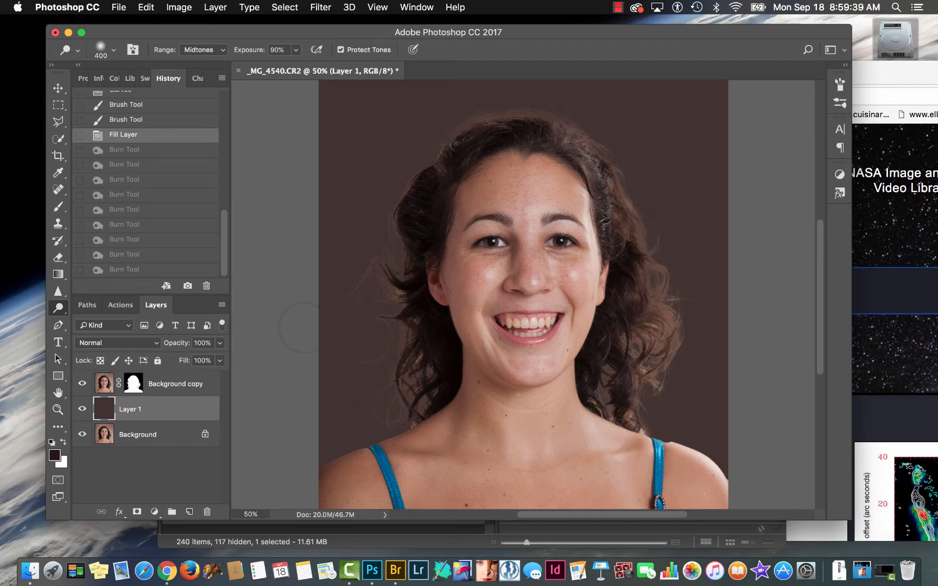
{"action": "left_click", "coordinate": [106, 385]}
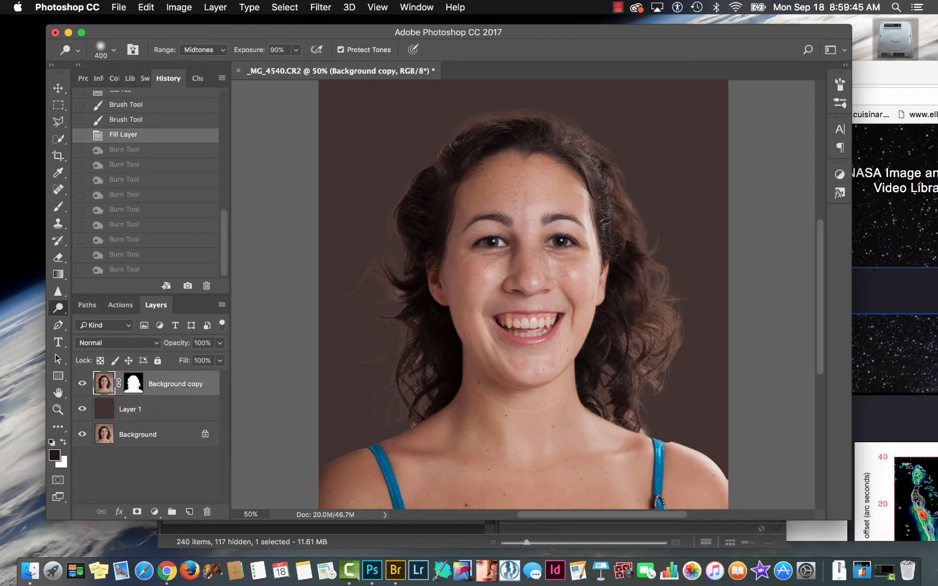
{"action": "mouse_move", "coordinate": [666, 359]}
{"action": "left_mouse_down"}
{"action": "mouse_move", "coordinate": [657, 271]}
{"action": "mouse_move", "coordinate": [624, 195]}
{"action": "left_mouse_up"}
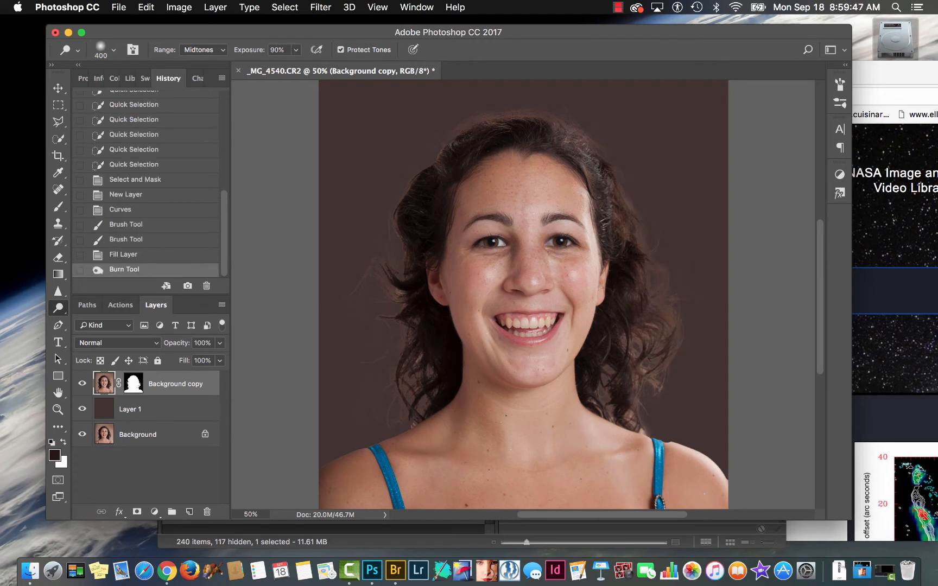
{"action": "left_click", "coordinate": [659, 345]}
{"action": "left_click", "coordinate": [644, 396]}
{"action": "left_click", "coordinate": [637, 424]}
{"action": "left_click", "coordinate": [633, 418]}
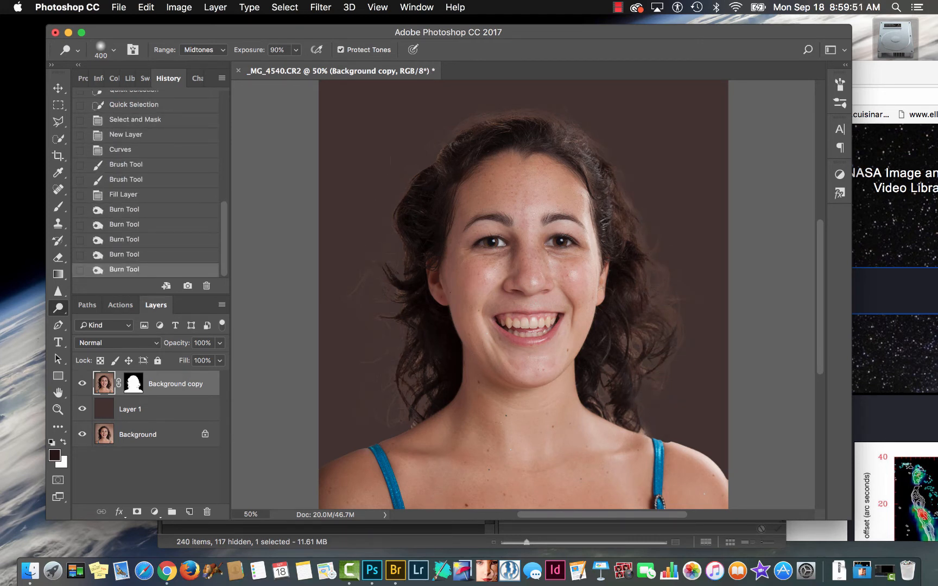
- Burn the hair edge over the head and beside the shoulder, reducing the brush to 90 px, and revert to the Fill Layer history state
{"action": "mouse_move", "coordinate": [423, 160]}
{"action": "left_mouse_down"}
{"action": "mouse_move", "coordinate": [473, 122]}
{"action": "mouse_move", "coordinate": [516, 105]}
{"action": "left_mouse_up"}
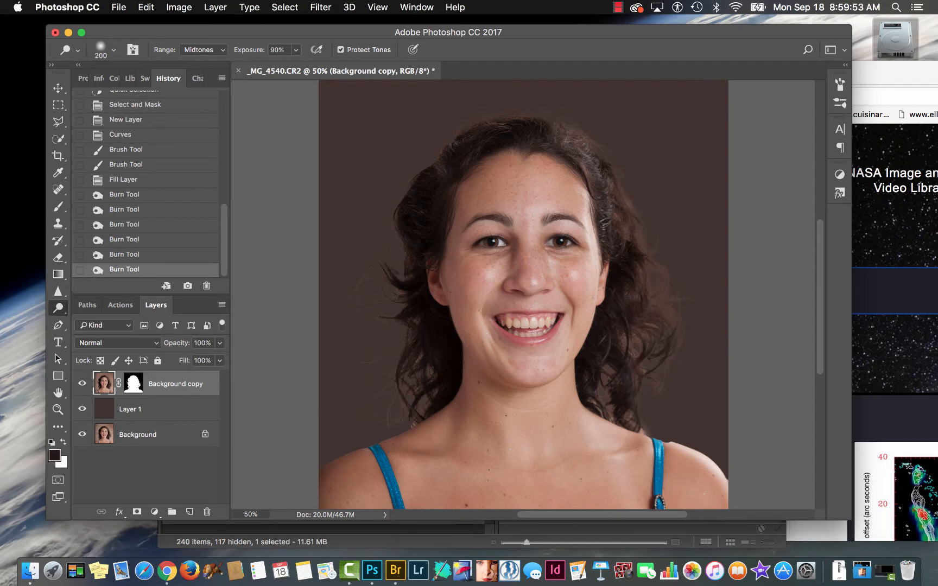
{"action": "key", "text": "bracketleft"}
{"action": "left_click_drag", "start_coordinate": [636, 433], "coordinate": [650, 440]}
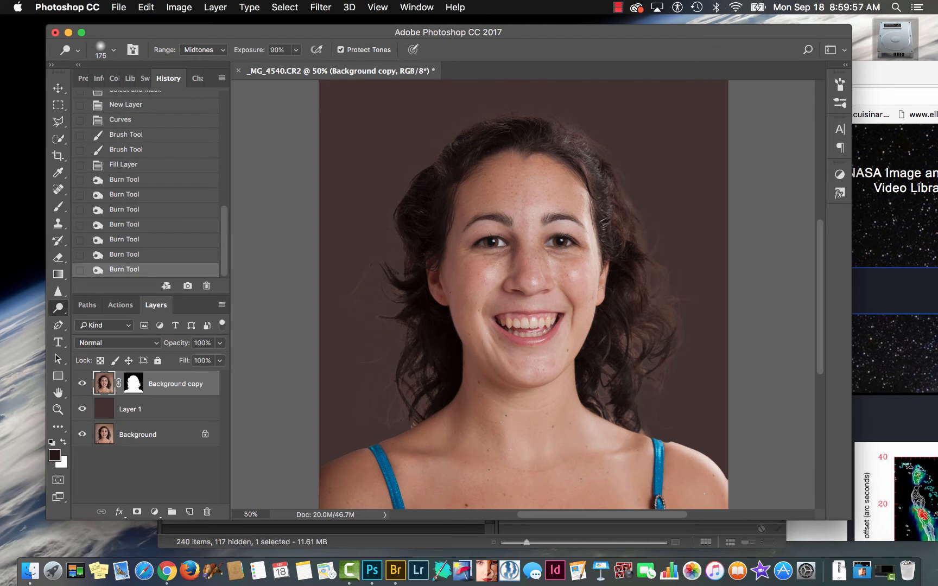
{"action": "key", "text": "bracketleft"}
{"action": "key", "text": "bracketleft"}
{"action": "key", "text": "bracketleft"}
{"action": "key", "text": "bracketleft"}
{"action": "left_click_drag", "start_coordinate": [638, 433], "coordinate": [646, 436]}
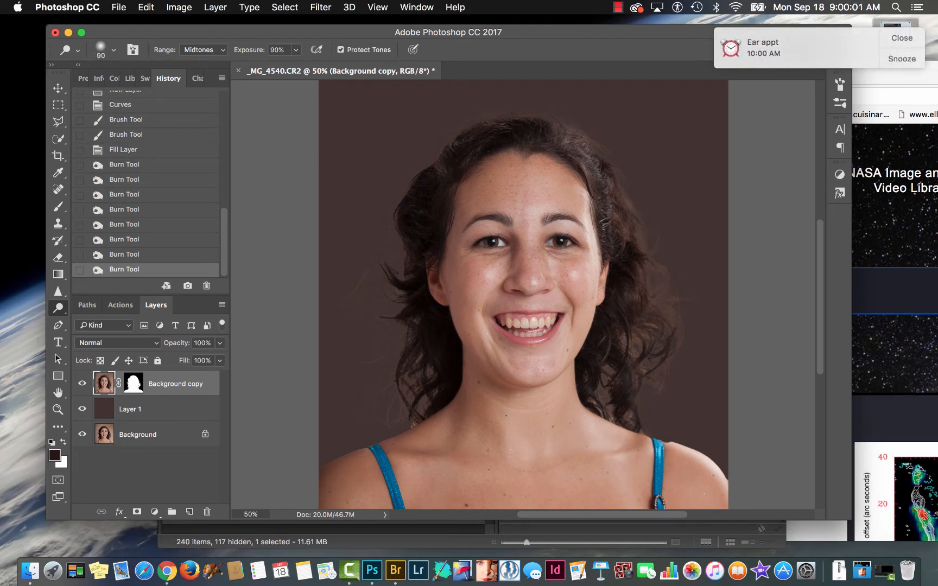
{"action": "left_click", "coordinate": [900, 38]}
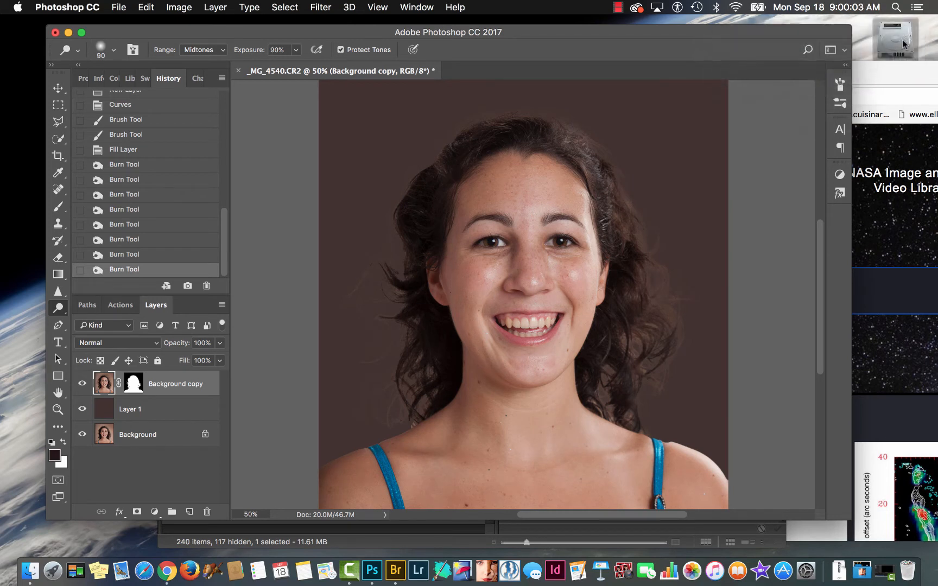
{"action": "left_click", "coordinate": [153, 150]}
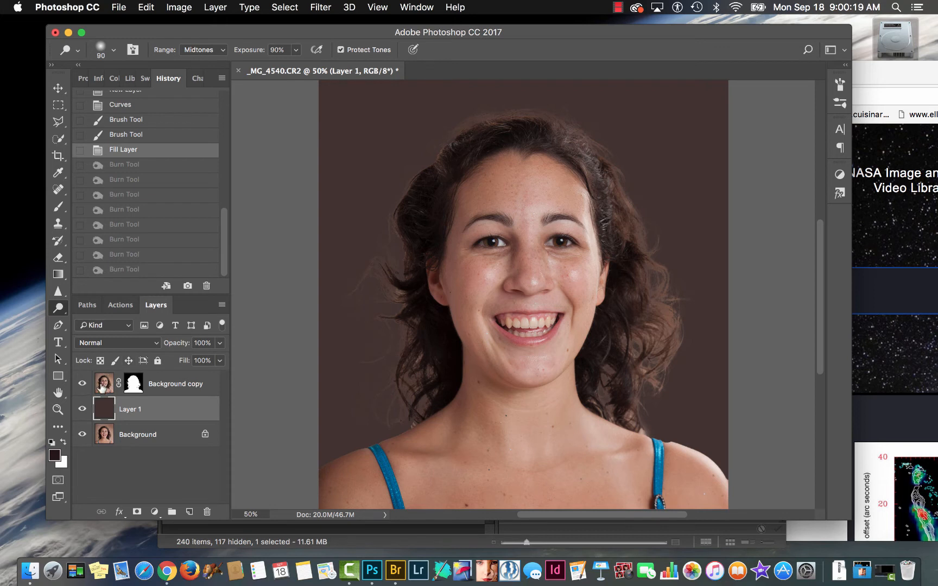
- Apply the layer mask to the Background copy layer permanently and lock the layer's transparent pixels
{"action": "left_click", "coordinate": [102, 386]}
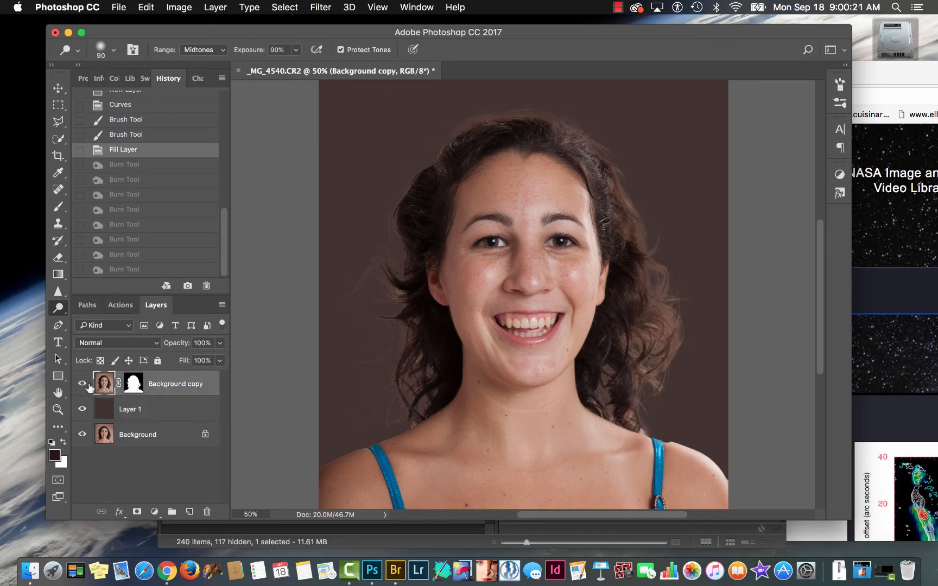
{"action": "left_click_drag", "start_coordinate": [133, 386], "coordinate": [207, 512]}
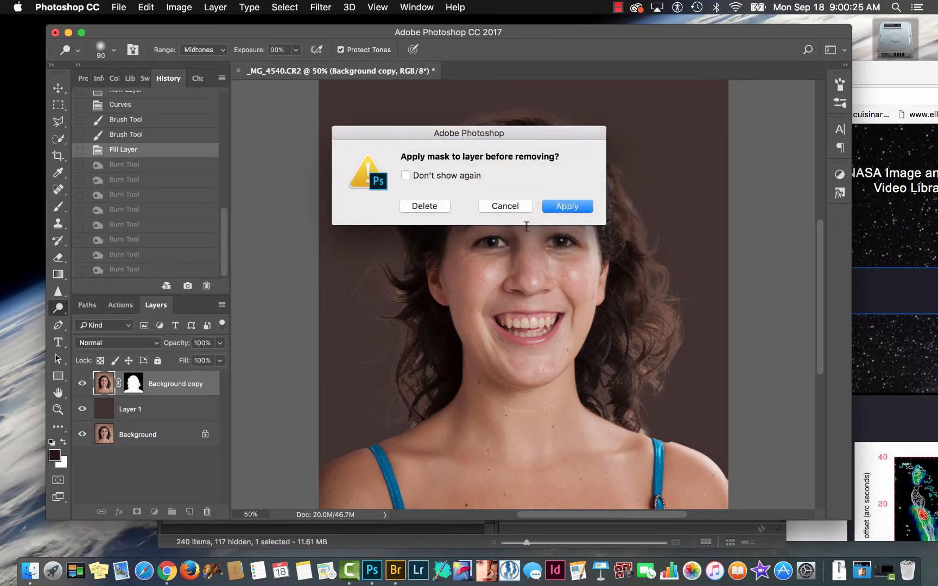
{"action": "left_click", "coordinate": [550, 206]}
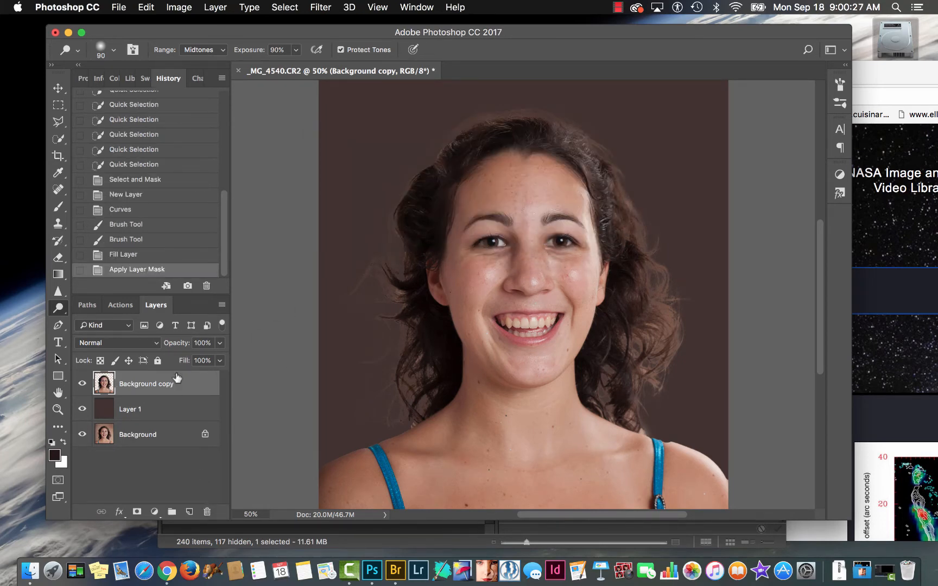
{"action": "left_click", "coordinate": [100, 361]}
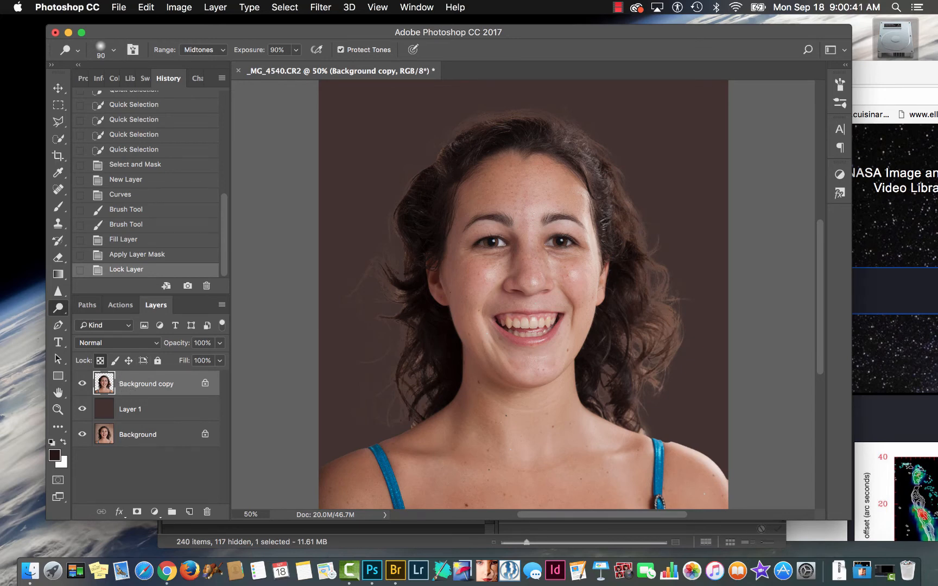
- Try tinting the outer curls with a 300 px brush in Color mode using a brown sampled from the hair, and undo the stroke
{"action": "key", "text": "bracketright"}
{"action": "key", "text": "b"}
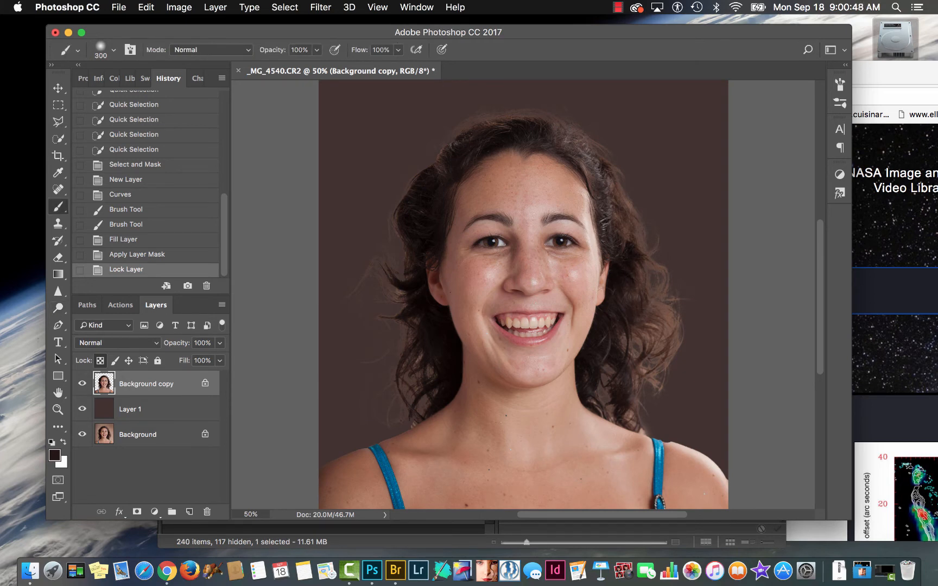
{"action": "left_click", "coordinate": [649, 298], "text": "alt"}
{"action": "left_click", "coordinate": [218, 52]}
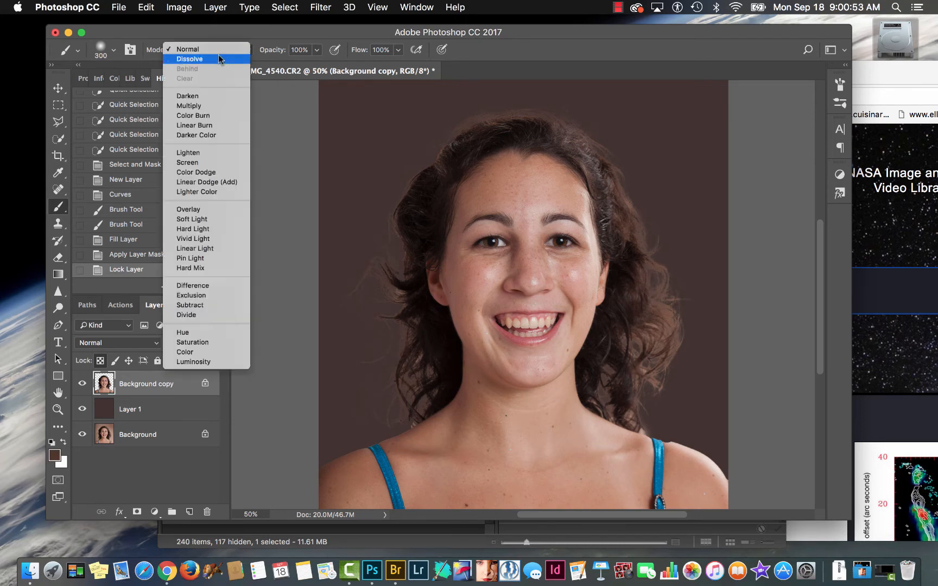
{"action": "left_click", "coordinate": [188, 352]}
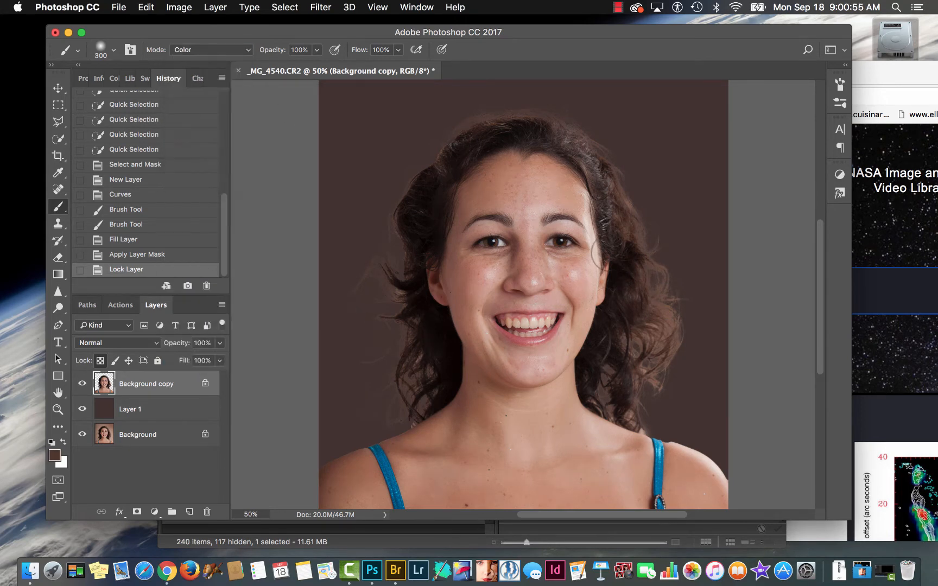
{"action": "left_click_drag", "start_coordinate": [663, 282], "coordinate": [667, 326]}
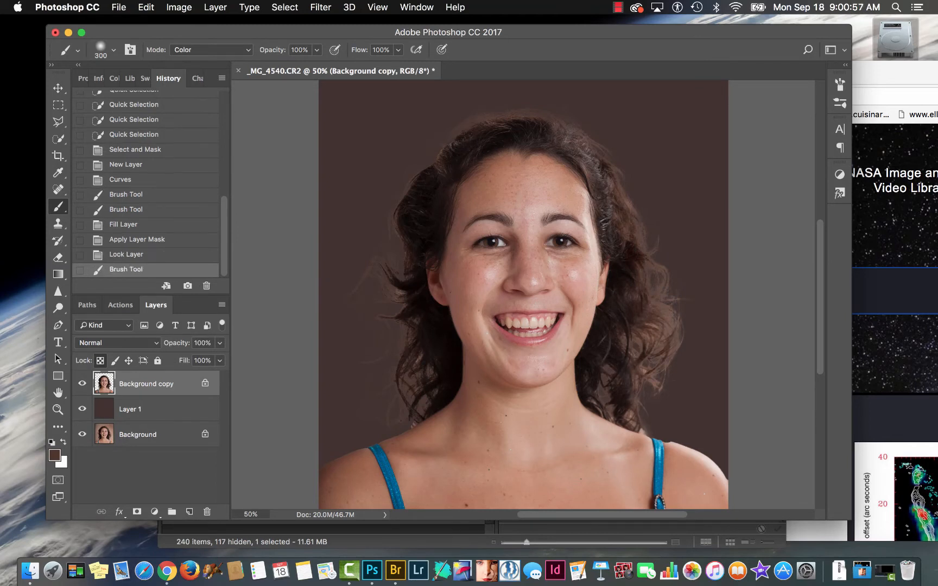
{"action": "key", "text": "super+z"}
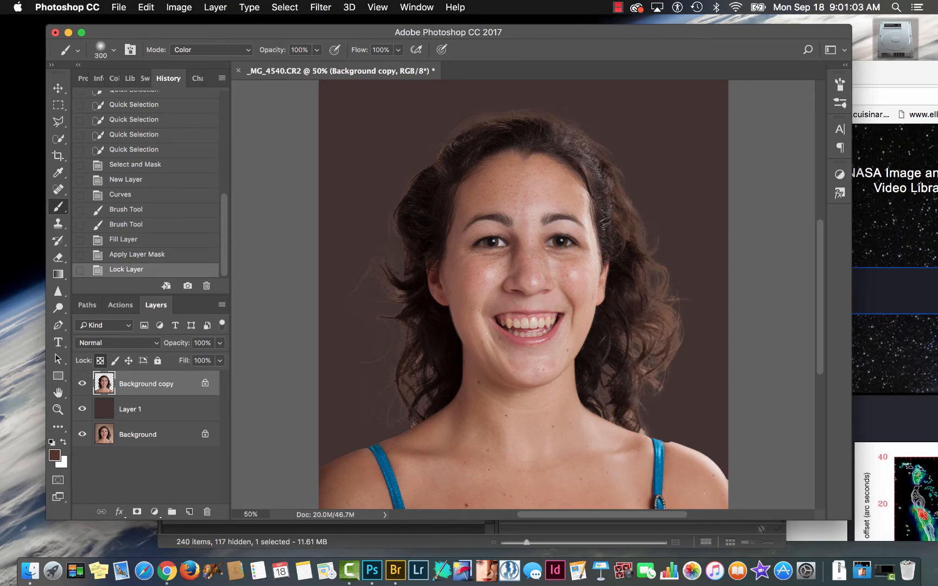
- Tint the outer curls dark green (2f4935) in Color mode, and recolour them with a brown sampled from the nearby hair
{"action": "left_click", "coordinate": [54, 455]}
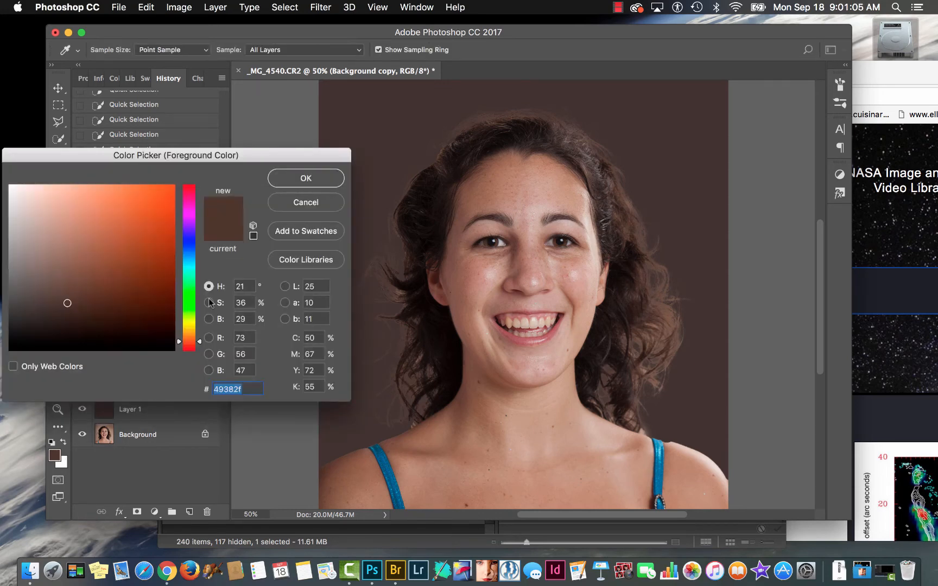
{"action": "left_click", "coordinate": [189, 290]}
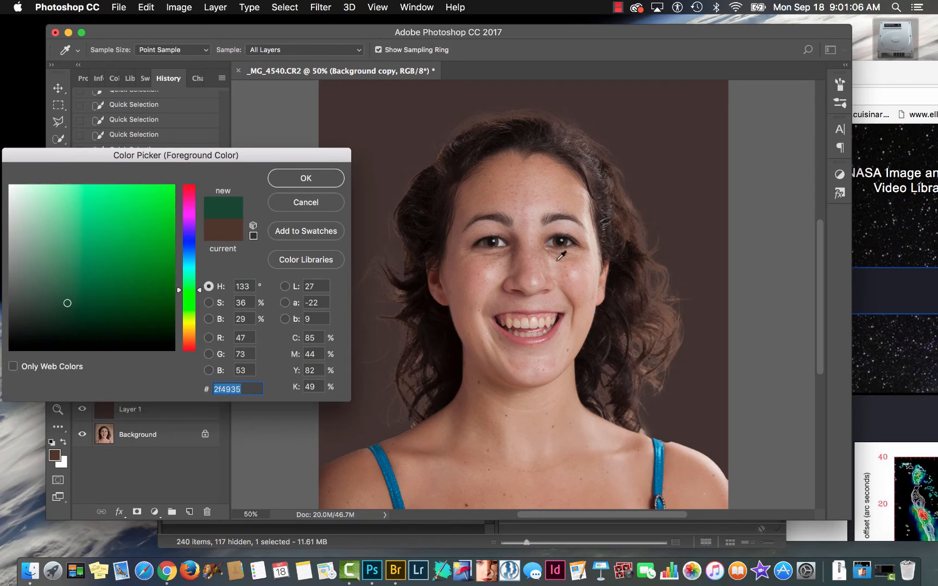
{"action": "left_click", "coordinate": [306, 178]}
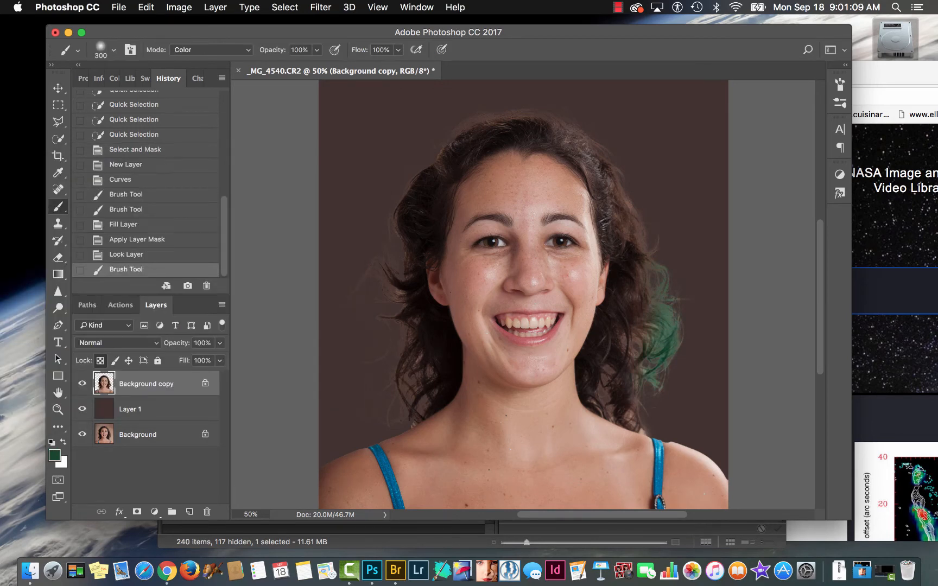
{"action": "left_click", "coordinate": [623, 230], "text": "alt"}
{"action": "mouse_move", "coordinate": [659, 277]}
{"action": "left_mouse_down"}
{"action": "mouse_move", "coordinate": [666, 321]}
{"action": "mouse_move", "coordinate": [651, 353]}
{"action": "left_mouse_up"}
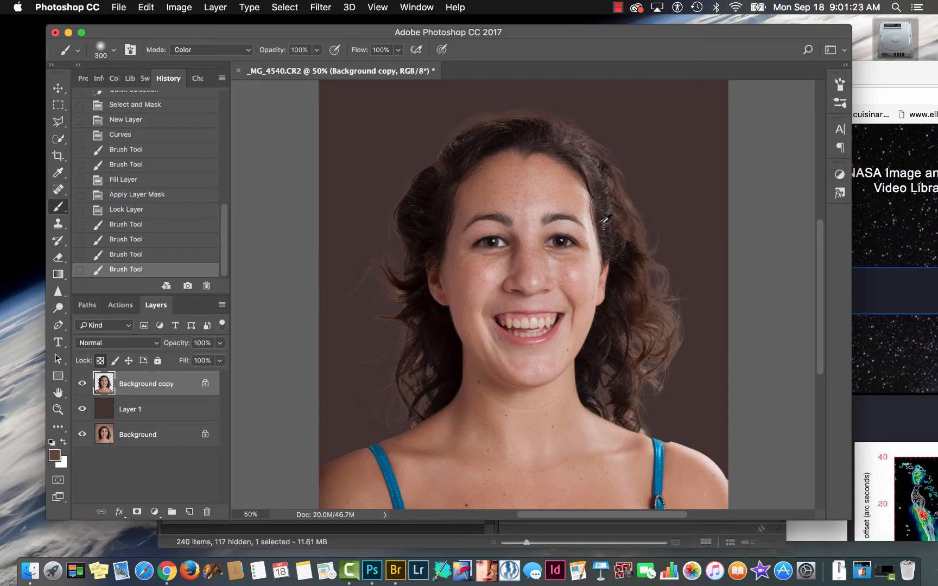
- Switch the brush to Normal mode and paint over the light outer curls with a brown sampled from the hair near the top of the head
{"action": "left_click", "coordinate": [589, 141]}
{"action": "left_click", "coordinate": [212, 48]}
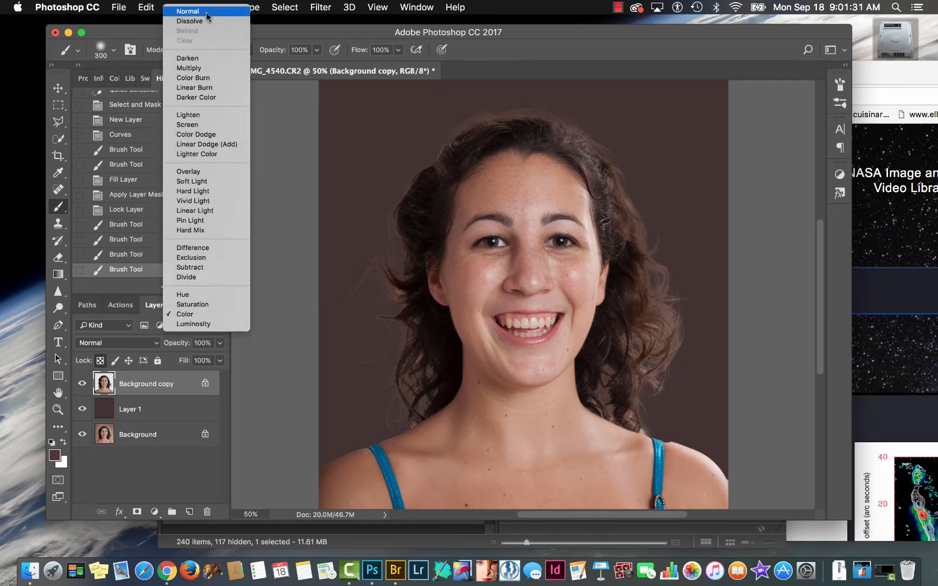
{"action": "left_click", "coordinate": [211, 10]}
{"action": "mouse_move", "coordinate": [640, 204]}
{"action": "left_mouse_down"}
{"action": "mouse_move", "coordinate": [676, 323]}
{"action": "mouse_move", "coordinate": [658, 385]}
{"action": "left_mouse_up"}
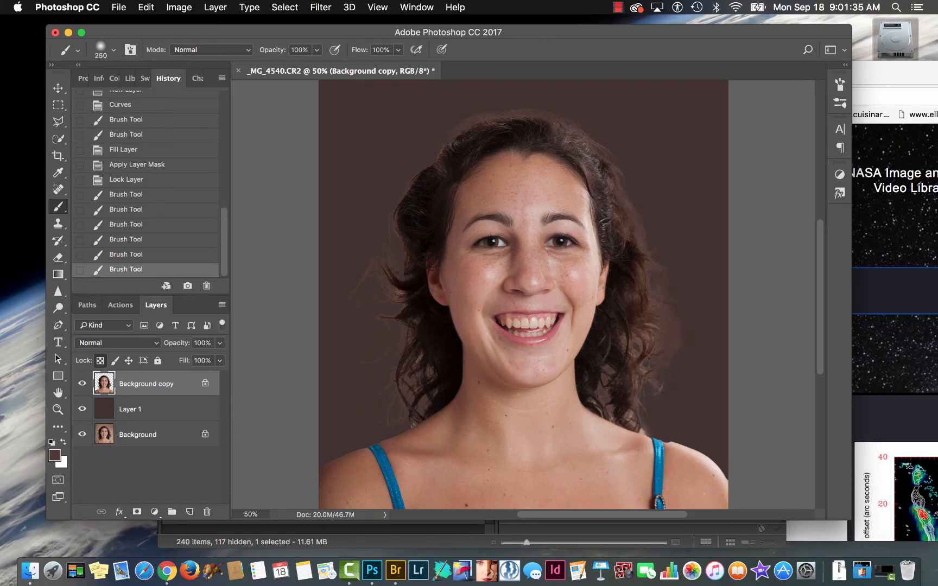
{"action": "mouse_move", "coordinate": [673, 312]}
{"action": "left_mouse_down"}
{"action": "mouse_move", "coordinate": [669, 358]}
{"action": "mouse_move", "coordinate": [655, 354]}
{"action": "mouse_move", "coordinate": [659, 388]}
{"action": "mouse_move", "coordinate": [630, 421]}
{"action": "mouse_move", "coordinate": [626, 408]}
{"action": "mouse_move", "coordinate": [647, 433]}
{"action": "mouse_move", "coordinate": [639, 429]}
{"action": "left_mouse_up"}
- Undo the last curl stroke, reduce the brush to 70 px for the strands beside the neck, and undo the latest strokes
{"action": "key", "text": "super+z"}
{"action": "key", "text": "bracketleft"}
{"action": "key", "text": "bracketleft"}
{"action": "key", "text": "bracketleft"}
{"action": "key", "text": "bracketleft"}
{"action": "key", "text": "bracketleft"}
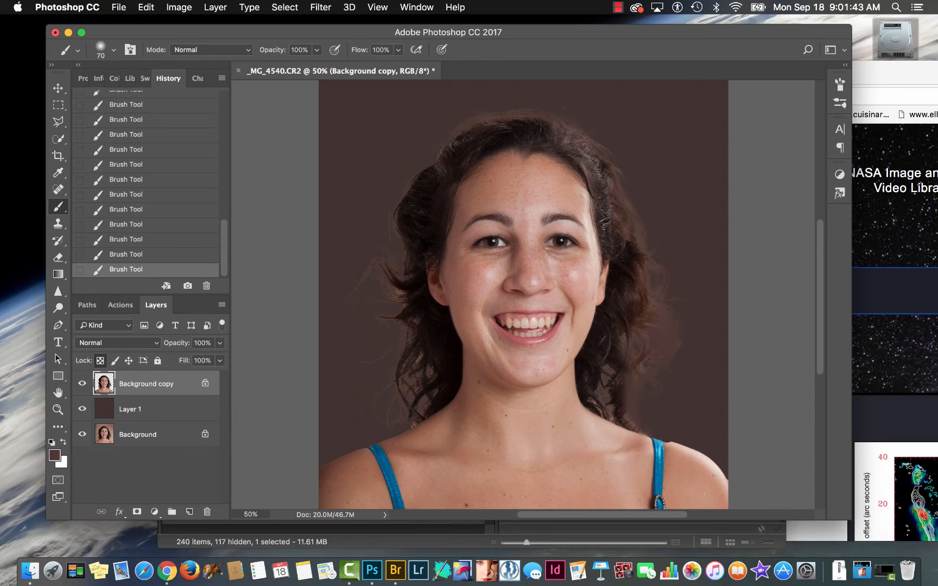
{"action": "key", "text": "super+z"}
{"action": "key", "text": "super+z"}
{"action": "key", "text": "super+z"}
- Paint the flyaway hair on both sides and over the top of the head black with a 300 px brush
{"action": "key", "text": "d"}
{"action": "key", "text": "bracketright"}
{"action": "mouse_move", "coordinate": [380, 278]}
{"action": "left_mouse_down"}
{"action": "mouse_move", "coordinate": [400, 321]}
{"action": "mouse_move", "coordinate": [409, 392]}
{"action": "left_mouse_up"}
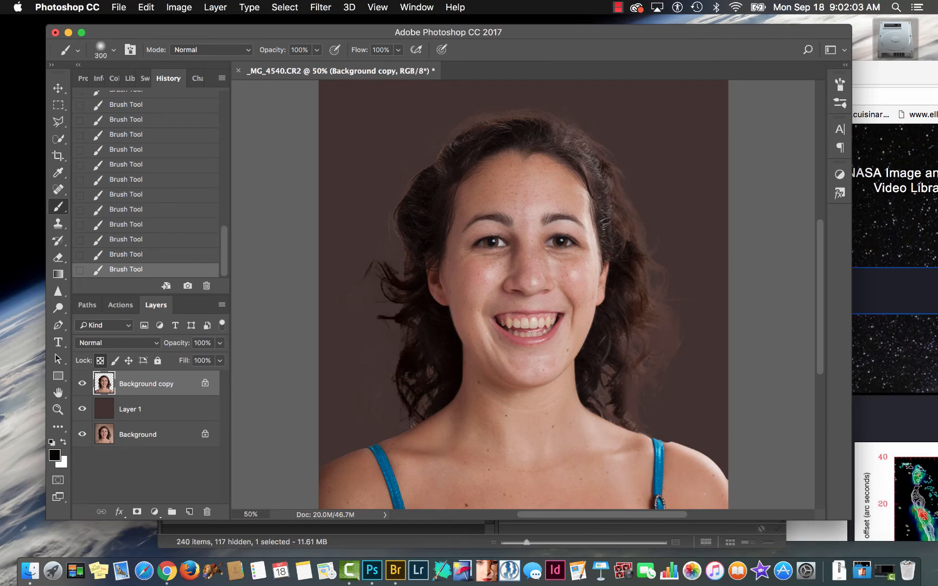
{"action": "left_click_drag", "start_coordinate": [399, 218], "coordinate": [406, 190]}
{"action": "mouse_move", "coordinate": [446, 150]}
{"action": "left_mouse_down"}
{"action": "mouse_move", "coordinate": [472, 125]}
{"action": "mouse_move", "coordinate": [554, 119]}
{"action": "mouse_move", "coordinate": [605, 150]}
{"action": "mouse_move", "coordinate": [615, 168]}
{"action": "left_mouse_up"}
{"action": "left_click_drag", "start_coordinate": [545, 121], "coordinate": [599, 150]}
{"action": "mouse_move", "coordinate": [627, 200]}
{"action": "left_mouse_down"}
{"action": "mouse_move", "coordinate": [643, 242]}
{"action": "mouse_move", "coordinate": [603, 169]}
{"action": "left_mouse_up"}
{"action": "mouse_move", "coordinate": [641, 247]}
{"action": "left_mouse_down"}
{"action": "mouse_move", "coordinate": [670, 298]}
{"action": "mouse_move", "coordinate": [680, 373]}
{"action": "left_mouse_up"}
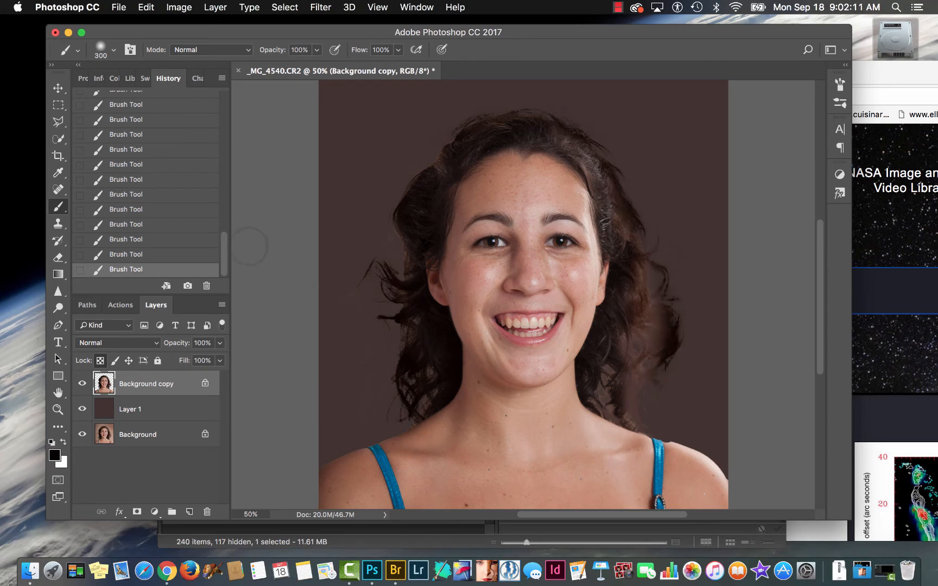
- Revert the document to the Fill Layer history state, before the layer mask was applied
{"action": "left_click_drag", "start_coordinate": [225, 249], "coordinate": [225, 163]}
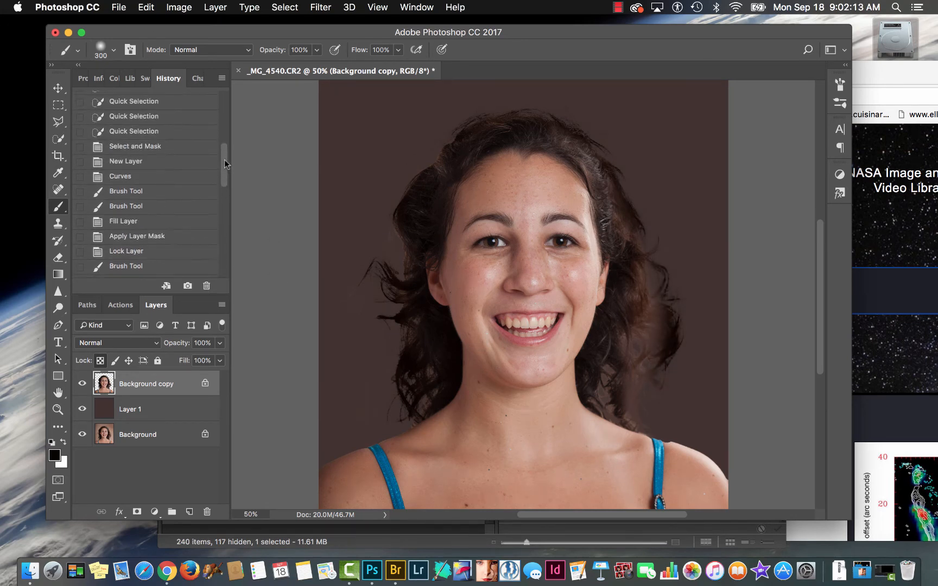
{"action": "left_click", "coordinate": [168, 237]}
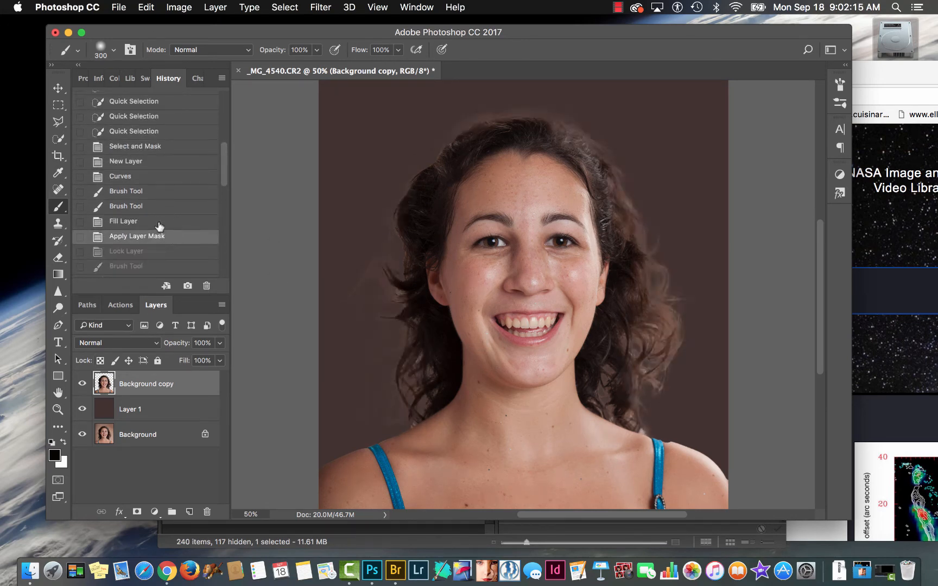
{"action": "left_click", "coordinate": [172, 222]}
- Target the Background copy's layer mask and display the mask by itself on the canvas
{"action": "left_click", "coordinate": [136, 380]}
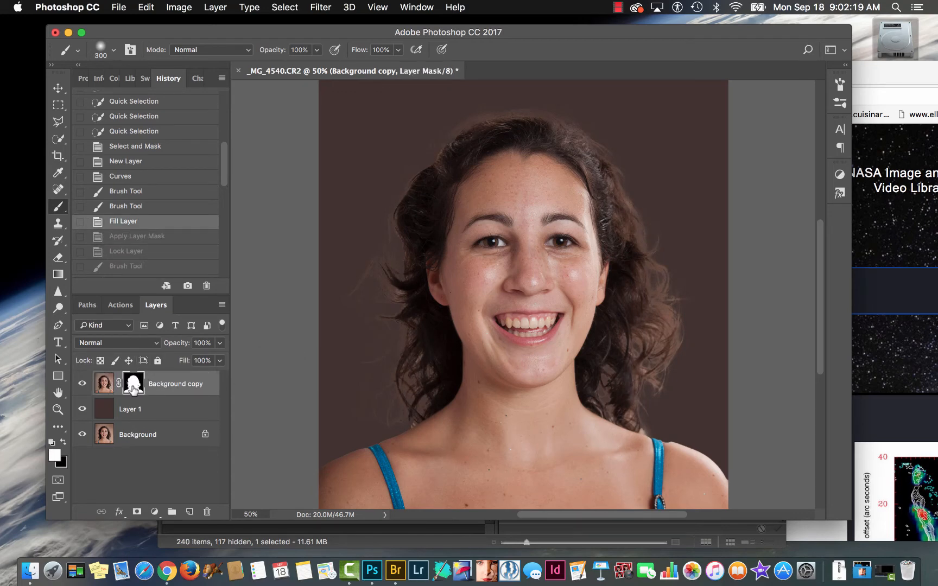
{"action": "left_click", "coordinate": [133, 384], "text": "alt"}
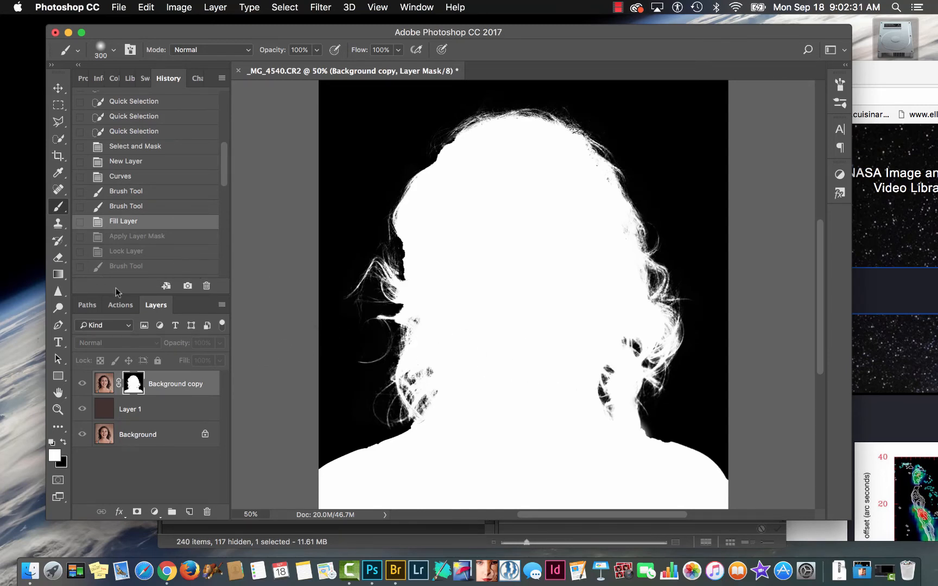
- Paint over the mask's hair edges on both sides with dark gray #595555, using a 300 px brush in Soft Light mode
{"action": "left_click", "coordinate": [54, 456]}
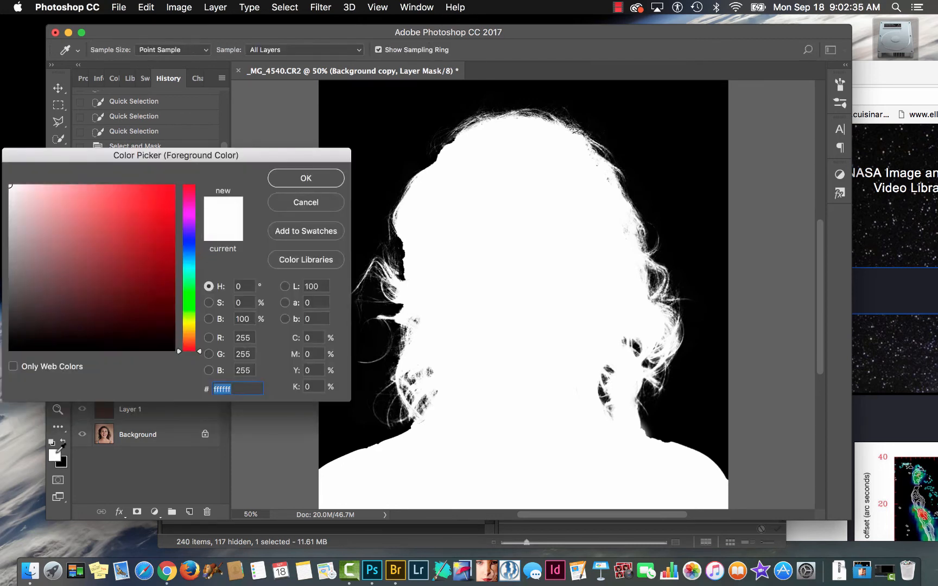
{"action": "left_click", "coordinate": [14, 293]}
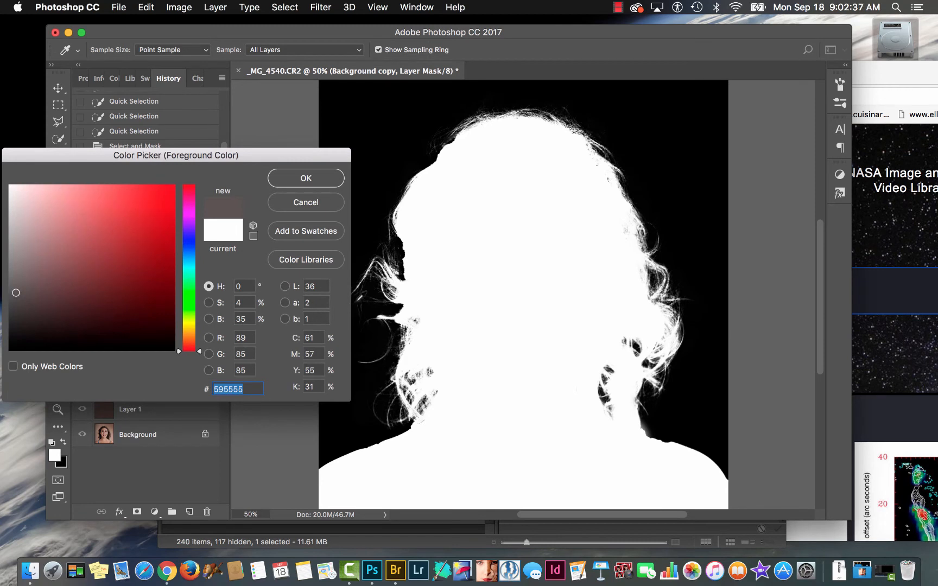
{"action": "left_click", "coordinate": [293, 176]}
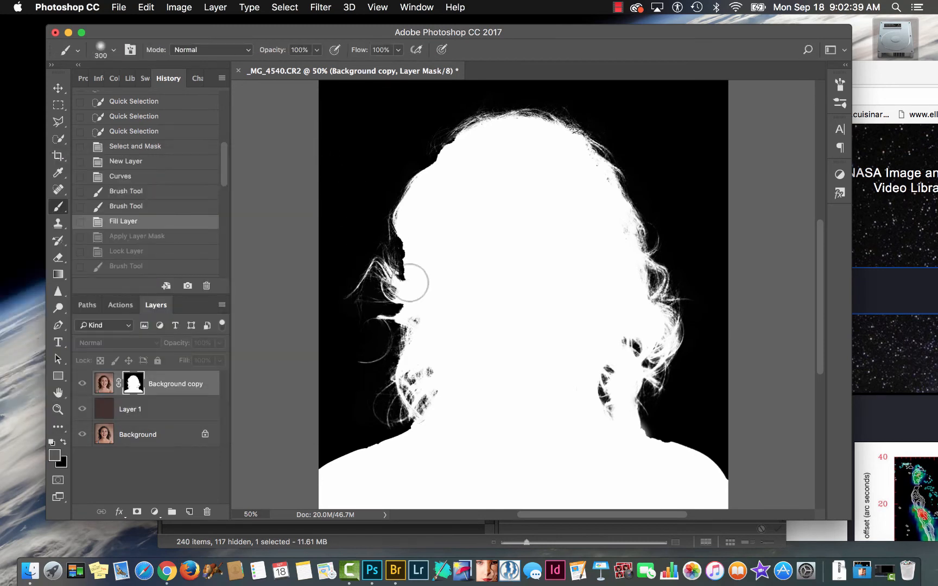
{"action": "left_click", "coordinate": [243, 50]}
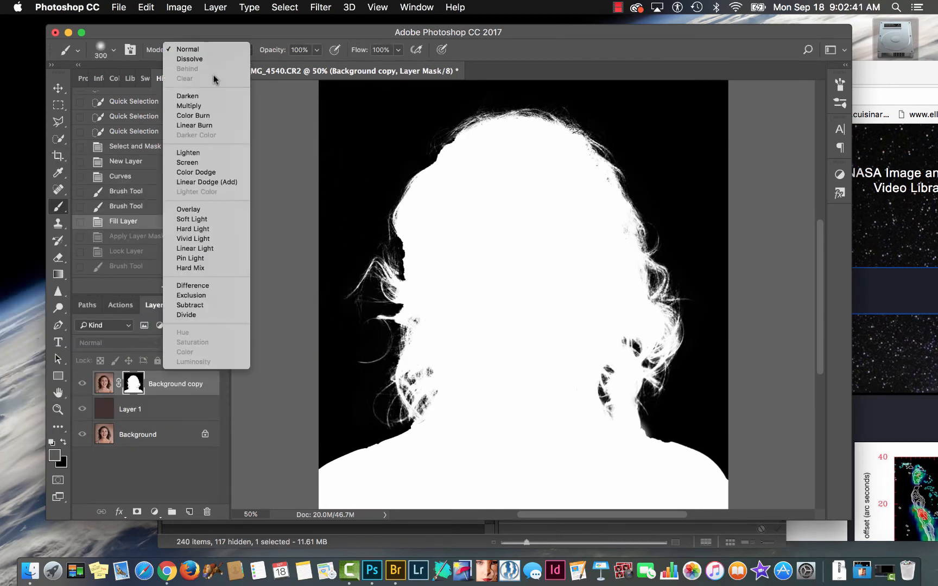
{"action": "left_click", "coordinate": [198, 219]}
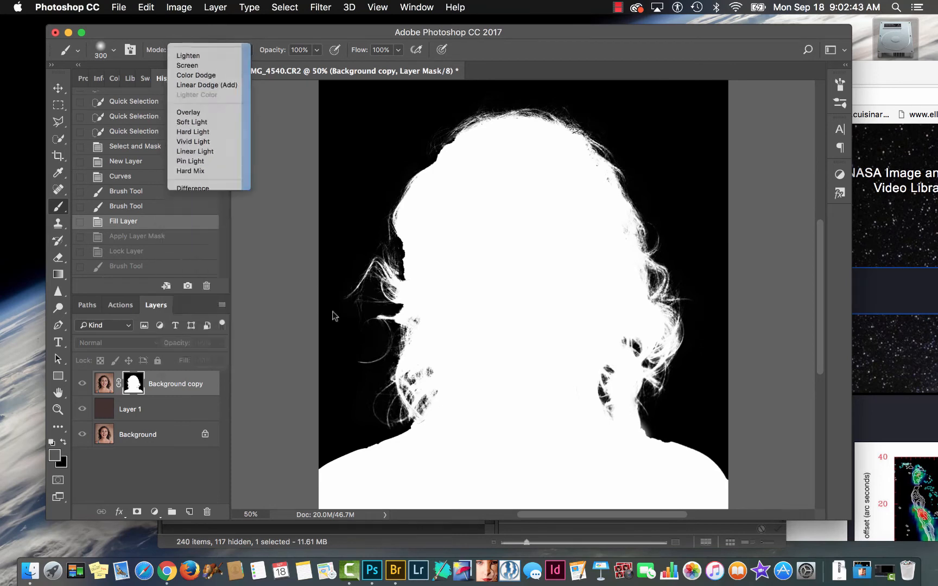
{"action": "mouse_move", "coordinate": [402, 361]}
{"action": "left_mouse_down"}
{"action": "mouse_move", "coordinate": [413, 384]}
{"action": "mouse_move", "coordinate": [424, 374]}
{"action": "mouse_move", "coordinate": [407, 398]}
{"action": "mouse_move", "coordinate": [401, 305]}
{"action": "mouse_move", "coordinate": [414, 325]}
{"action": "mouse_move", "coordinate": [417, 343]}
{"action": "left_mouse_up"}
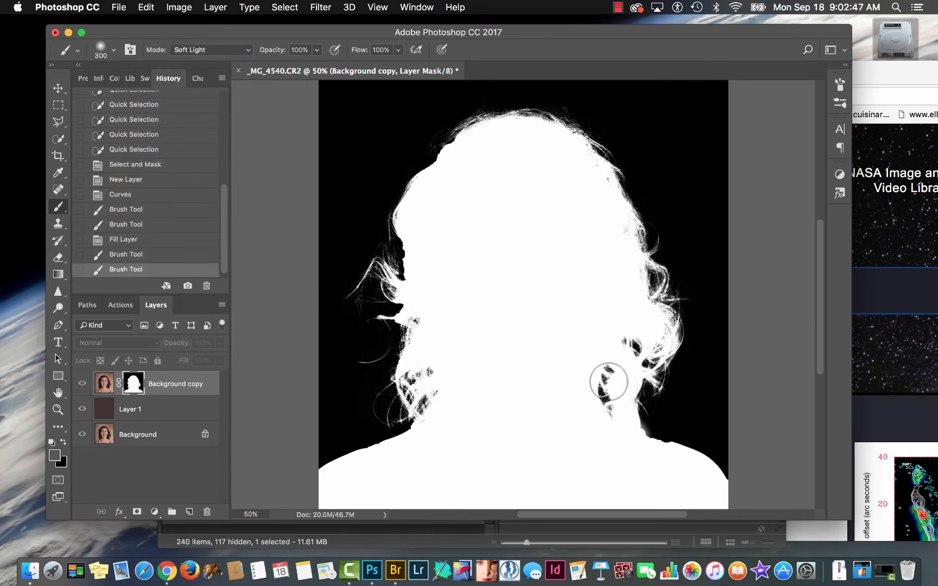
{"action": "mouse_move", "coordinate": [610, 382]}
{"action": "left_mouse_down"}
{"action": "mouse_move", "coordinate": [621, 398]}
{"action": "mouse_move", "coordinate": [676, 333]}
{"action": "mouse_move", "coordinate": [672, 347]}
{"action": "mouse_move", "coordinate": [662, 339]}
{"action": "left_mouse_up"}
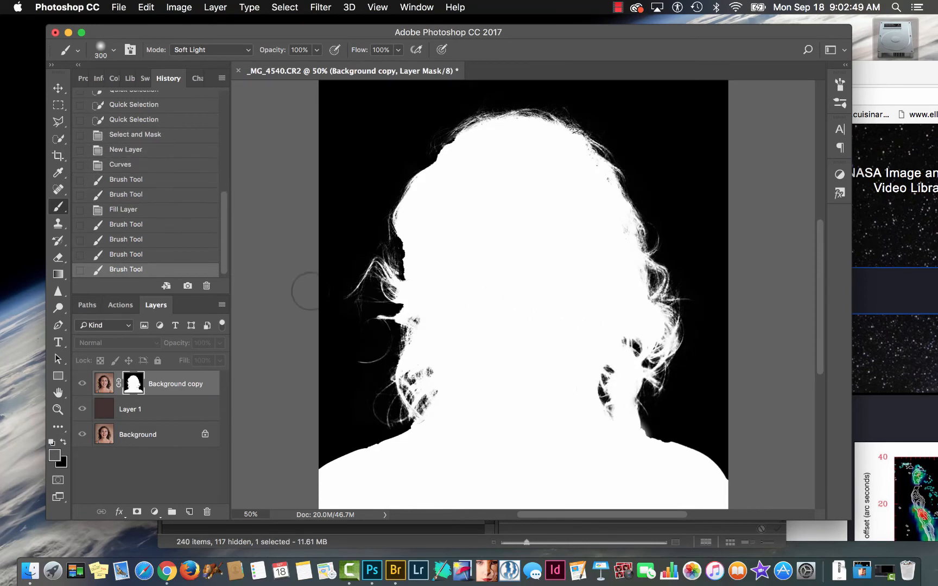
{"action": "left_click", "coordinate": [639, 234]}
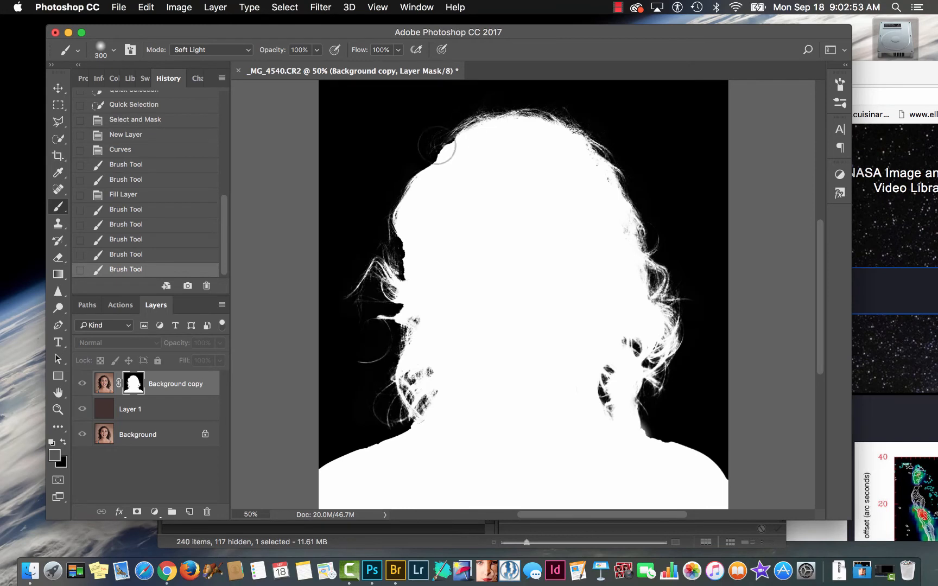
{"action": "left_click", "coordinate": [362, 204]}
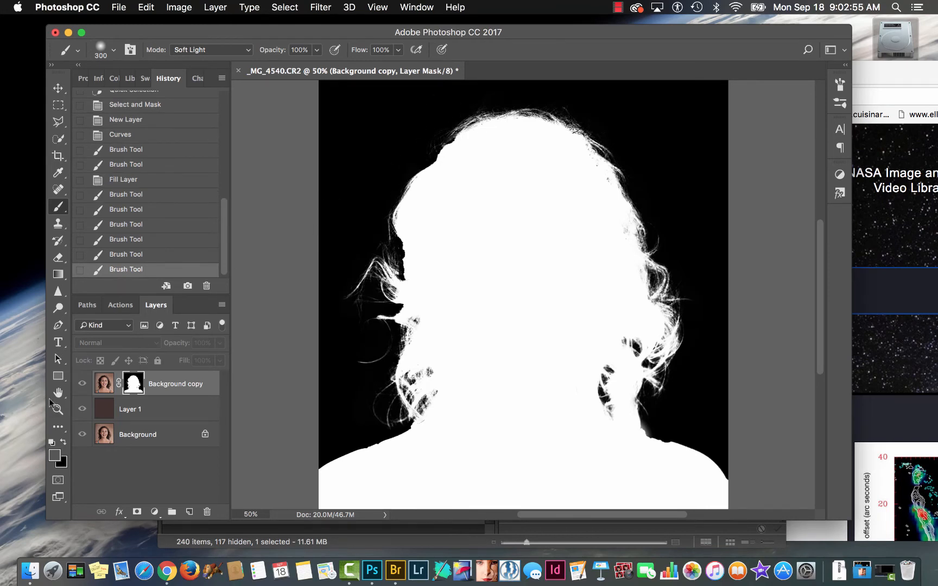
- Change the foreground to a lighter gray and paint over the mask's curls and flyaway strands again in Soft Light mode
{"action": "left_click", "coordinate": [56, 459]}
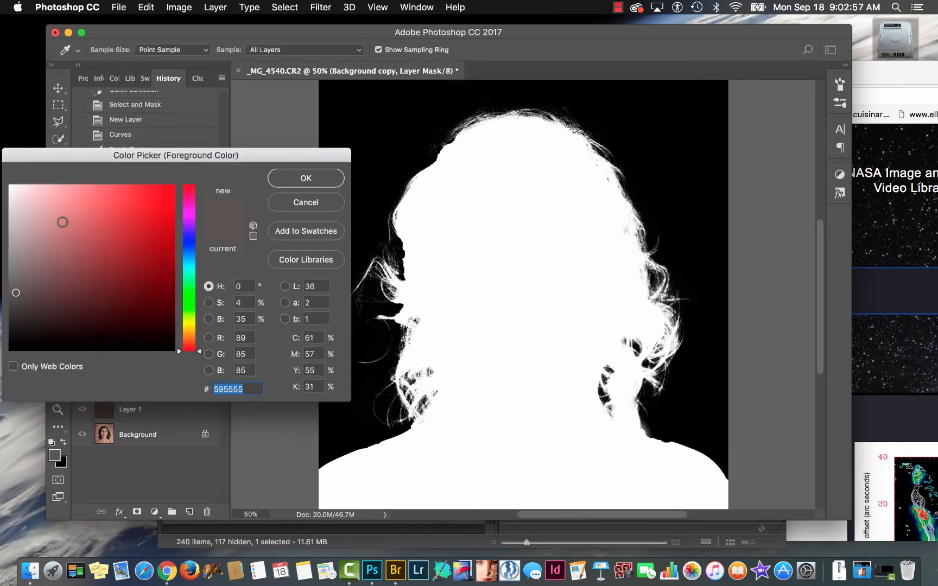
{"action": "left_click", "coordinate": [16, 235]}
{"action": "left_click", "coordinate": [327, 181]}
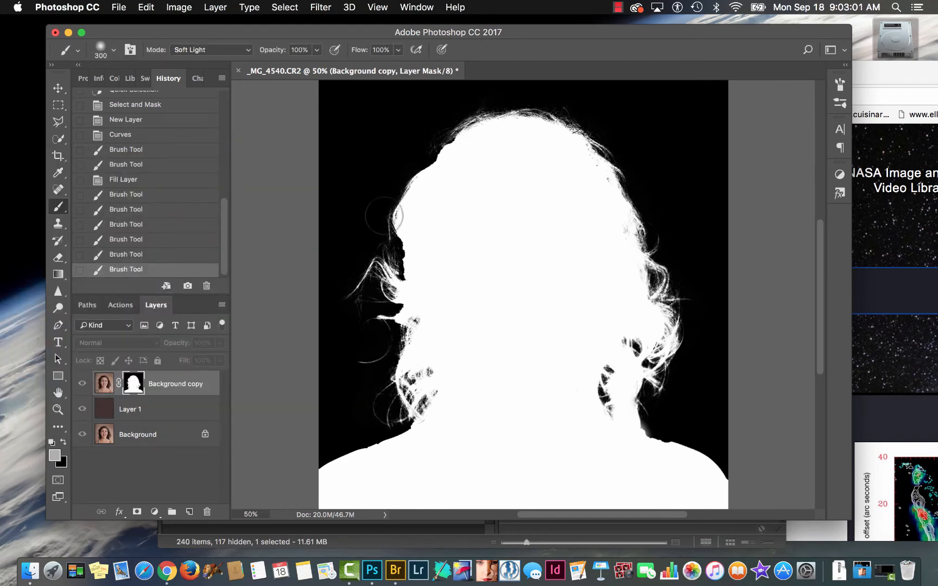
{"action": "mouse_move", "coordinate": [382, 219]}
{"action": "left_mouse_down"}
{"action": "mouse_move", "coordinate": [375, 313]}
{"action": "mouse_move", "coordinate": [358, 367]}
{"action": "mouse_move", "coordinate": [379, 337]}
{"action": "mouse_move", "coordinate": [414, 168]}
{"action": "mouse_move", "coordinate": [536, 110]}
{"action": "mouse_move", "coordinate": [585, 137]}
{"action": "mouse_move", "coordinate": [627, 178]}
{"action": "mouse_move", "coordinate": [662, 288]}
{"action": "mouse_move", "coordinate": [628, 388]}
{"action": "mouse_move", "coordinate": [613, 393]}
{"action": "mouse_move", "coordinate": [630, 410]}
{"action": "left_mouse_up"}
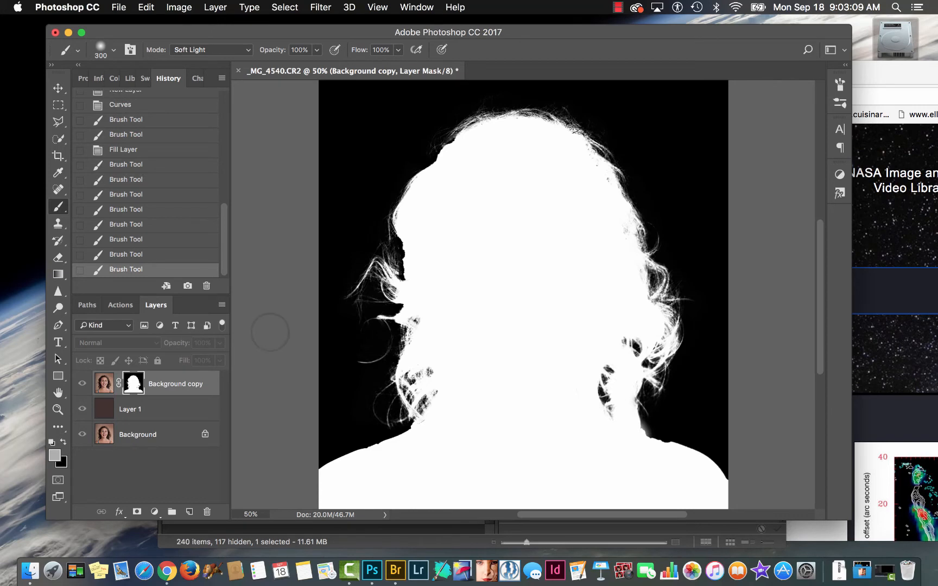
{"action": "mouse_move", "coordinate": [317, 280]}
{"action": "left_mouse_down"}
{"action": "mouse_move", "coordinate": [309, 287]}
{"action": "mouse_move", "coordinate": [354, 317]}
{"action": "left_mouse_up"}
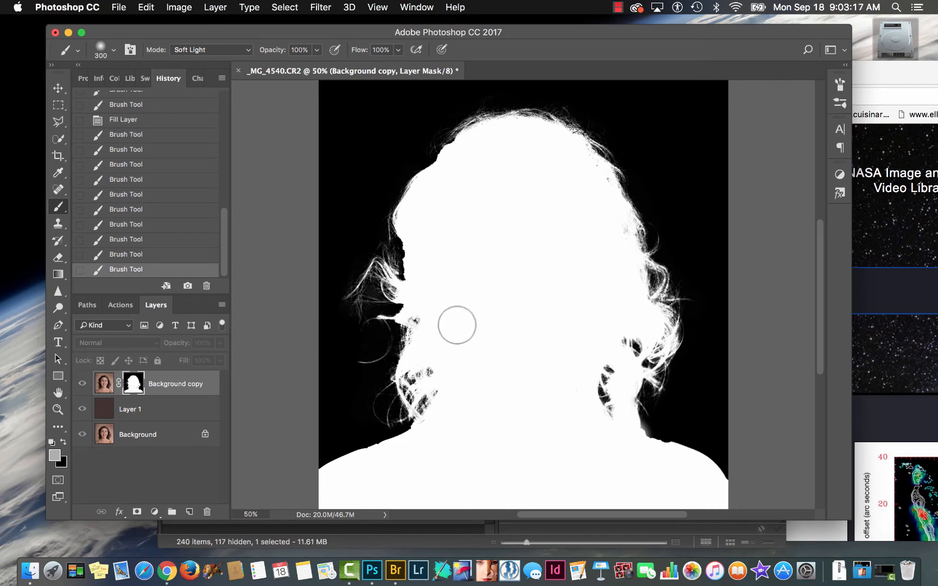
- Restore the brush to Normal mode and paint the mask's edge white where the right-hand shoulder meets the hair, using 35 px and 15 px brushes
{"action": "left_click", "coordinate": [235, 50]}
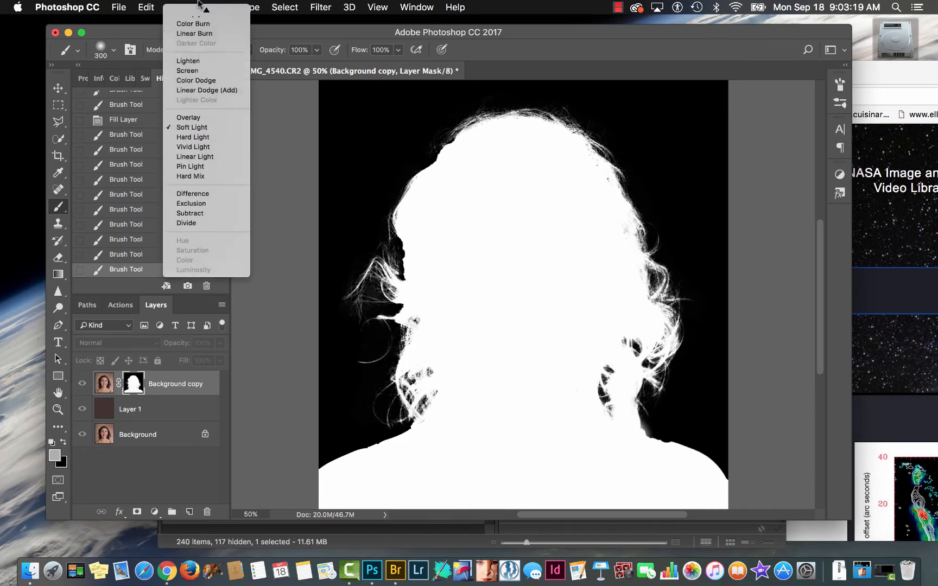
{"action": "left_click", "coordinate": [190, 10]}
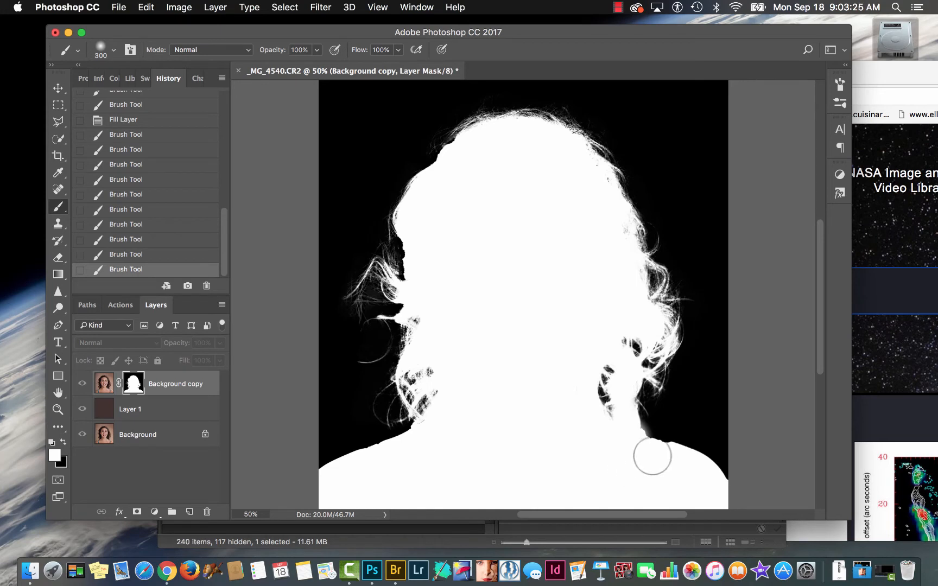
{"action": "key", "text": "bracketleft"}
{"action": "key", "text": "bracketleft"}
{"action": "key", "text": "bracketleft"}
{"action": "key", "text": "bracketleft"}
{"action": "key", "text": "bracketleft"}
{"action": "key", "text": "bracketleft"}
{"action": "key", "text": "bracketleft"}
{"action": "left_click_drag", "start_coordinate": [671, 448], "coordinate": [652, 443]}
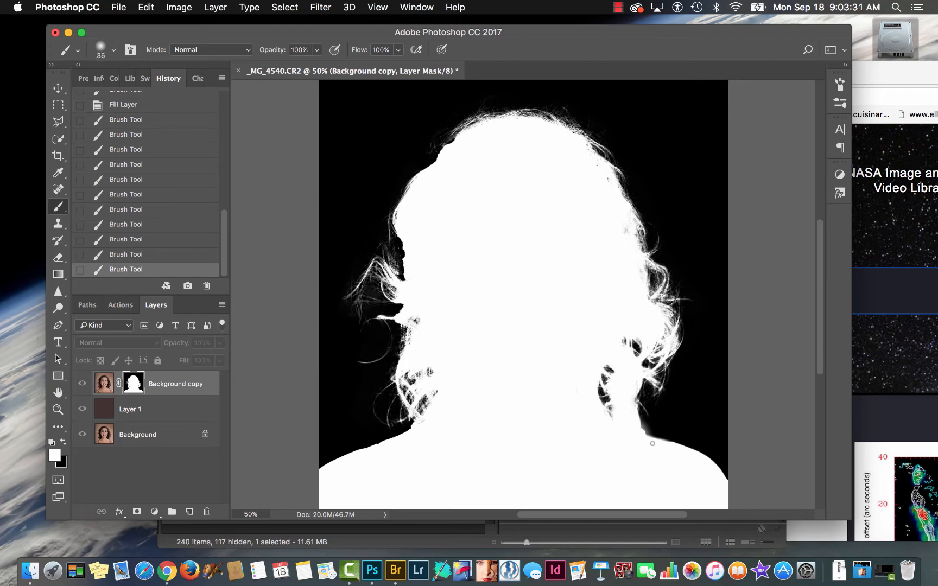
{"action": "key", "text": "bracketleft"}
{"action": "key", "text": "bracketleft"}
{"action": "left_click_drag", "start_coordinate": [641, 434], "coordinate": [647, 437]}
- Show the image instead of the mask and apply the layer mask to the Background copy layer
{"action": "left_click", "coordinate": [134, 385], "text": "alt"}
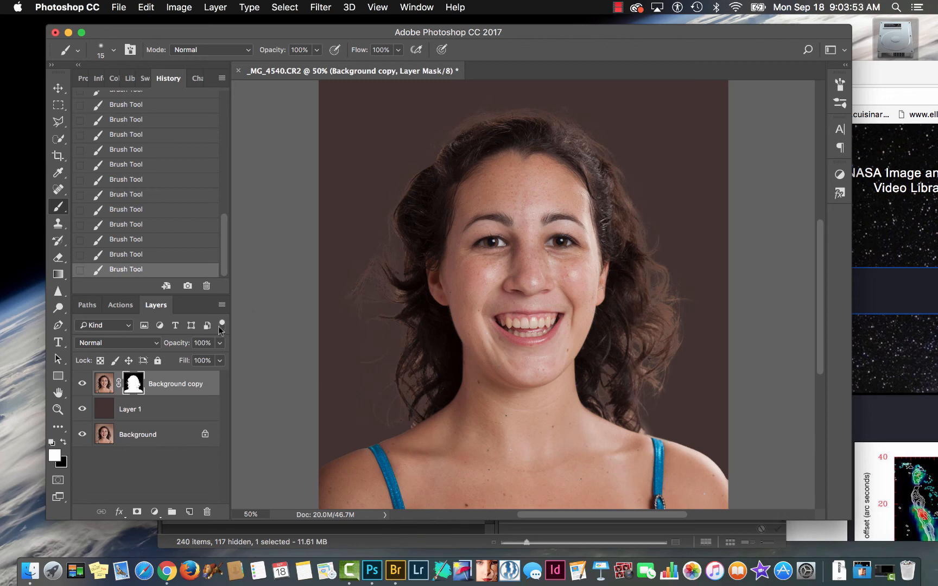
{"action": "left_click_drag", "start_coordinate": [133, 384], "coordinate": [206, 513]}
{"action": "left_click", "coordinate": [565, 207]}
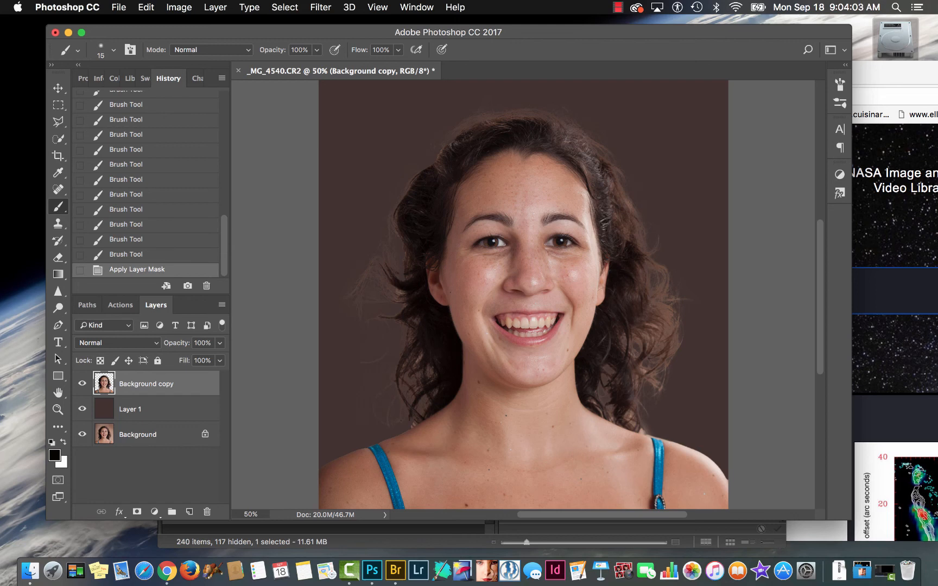
- Set the Eraser to 400 px and erase the loose outer curls along the right side of the woman's hair
{"action": "key", "text": "e"}
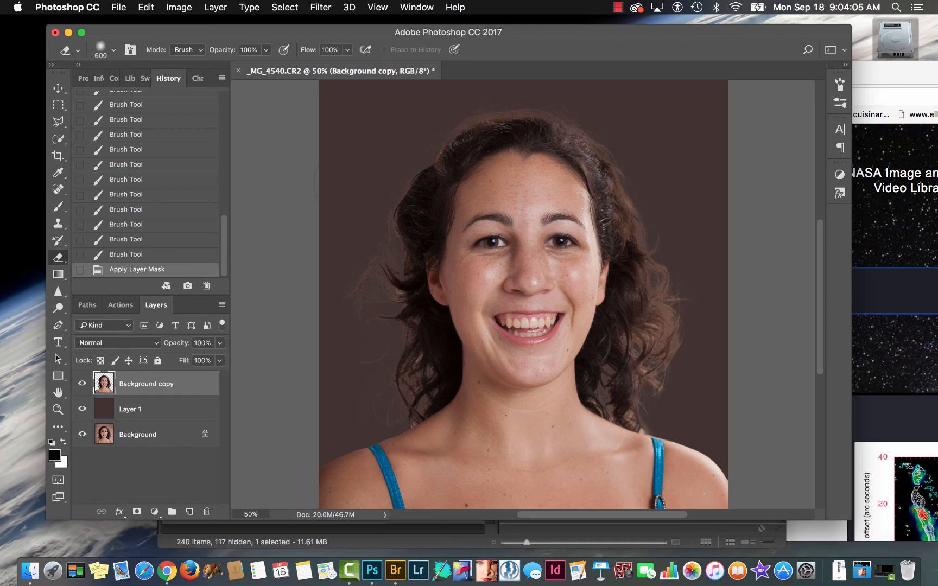
{"action": "key", "text": "bracketright"}
{"action": "key", "text": "bracketright"}
{"action": "key", "text": "bracketright"}
{"action": "key", "text": "bracketright"}
{"action": "key", "text": "bracketright"}
{"action": "key", "text": "bracketright"}
{"action": "key", "text": "bracketright"}
{"action": "key", "text": "bracketright"}
{"action": "key", "text": "bracketright"}
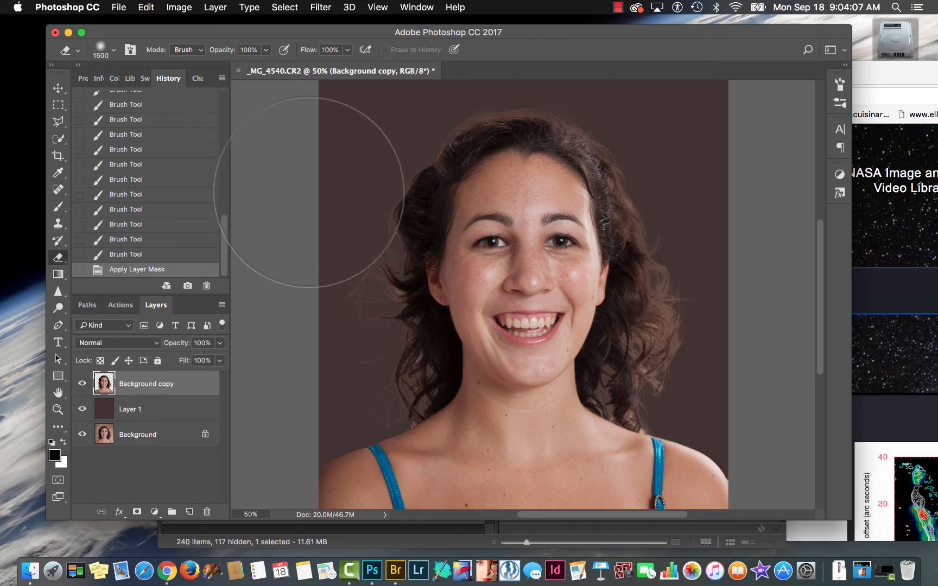
{"action": "key", "text": "bracketleft"}
{"action": "key", "text": "bracketleft"}
{"action": "key", "text": "bracketleft"}
{"action": "key", "text": "bracketleft"}
{"action": "key", "text": "bracketleft"}
{"action": "key", "text": "bracketleft"}
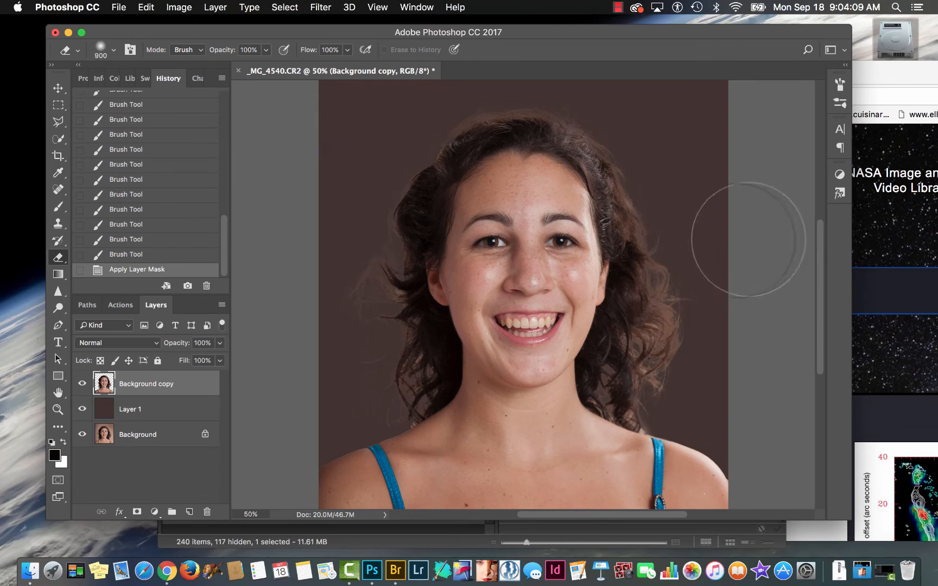
{"action": "key", "text": "bracketleft"}
{"action": "key", "text": "bracketleft"}
{"action": "key", "text": "bracketleft"}
{"action": "key", "text": "bracketleft"}
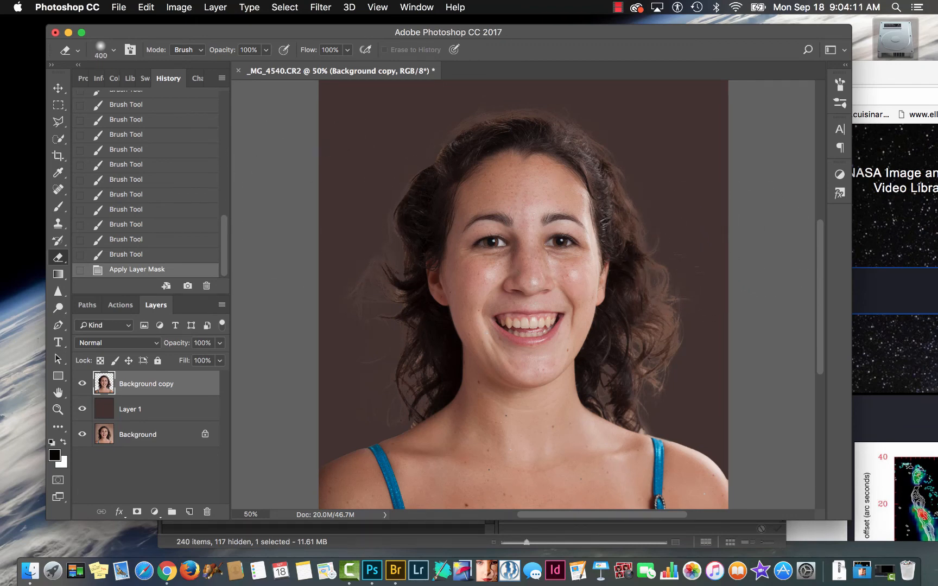
{"action": "mouse_move", "coordinate": [663, 271]}
{"action": "left_mouse_down"}
{"action": "mouse_move", "coordinate": [676, 302]}
{"action": "mouse_move", "coordinate": [674, 347]}
{"action": "mouse_move", "coordinate": [654, 392]}
{"action": "left_mouse_up"}
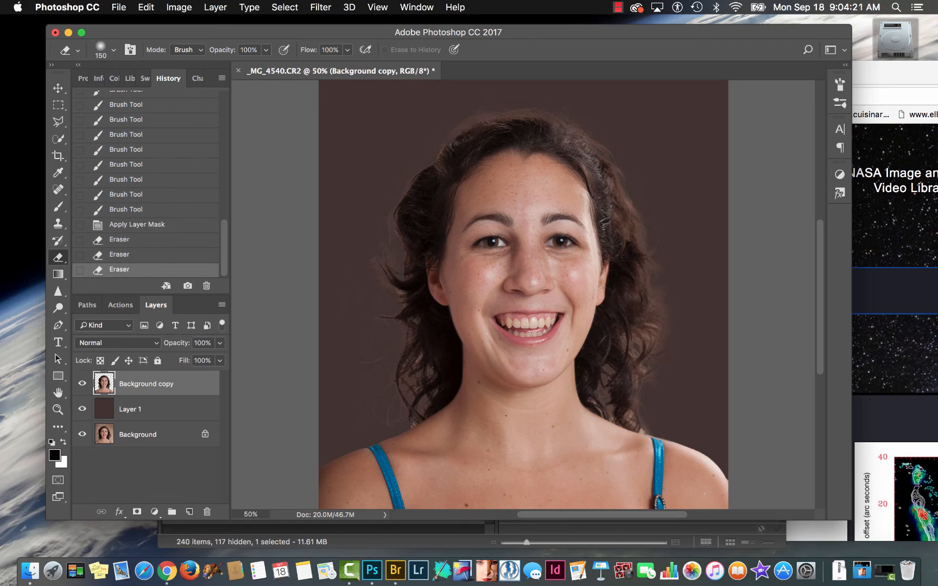
- Erase the stray strands and haze outside the hair on the left side of the portrait with Eraser sizes from 150 to 400 px
{"action": "left_click", "coordinate": [374, 304]}
{"action": "left_click", "coordinate": [375, 315]}
{"action": "left_click", "coordinate": [375, 304]}
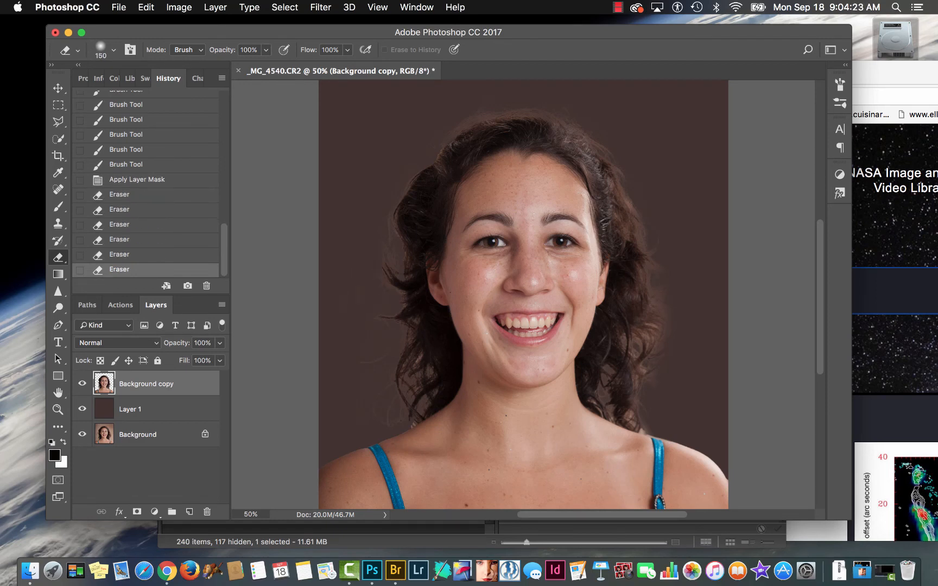
{"action": "left_click", "coordinate": [380, 256]}
{"action": "left_click", "coordinate": [379, 239]}
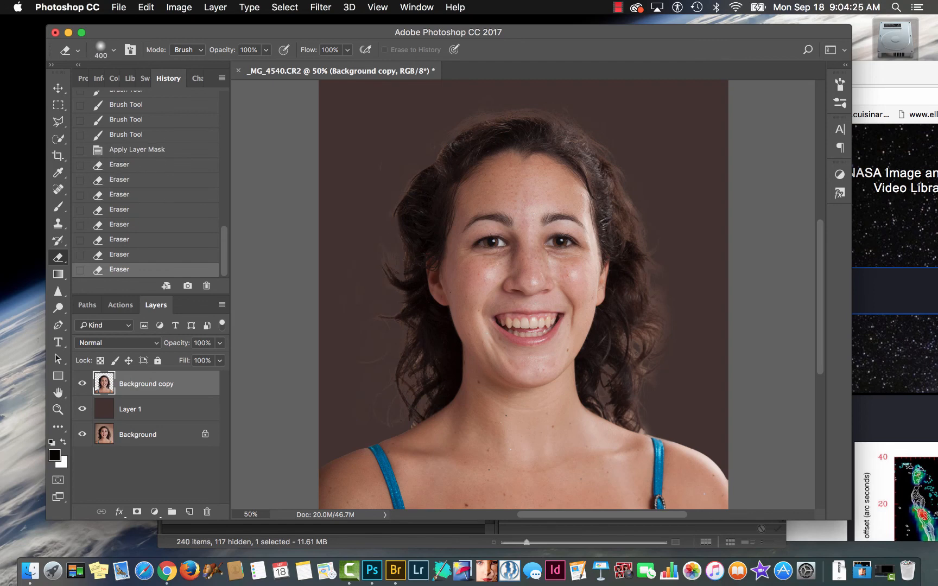
{"action": "left_click", "coordinate": [376, 217]}
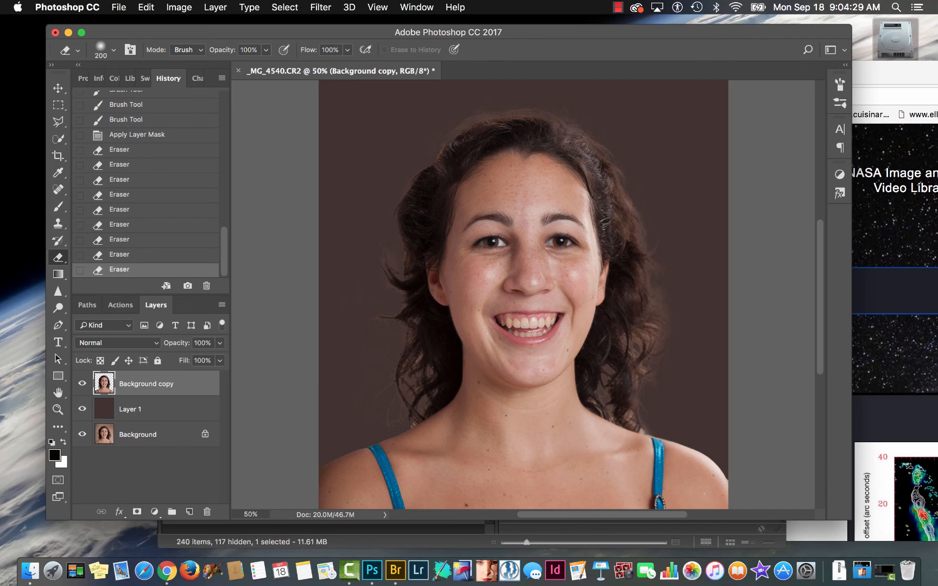
{"action": "left_click", "coordinate": [365, 266]}
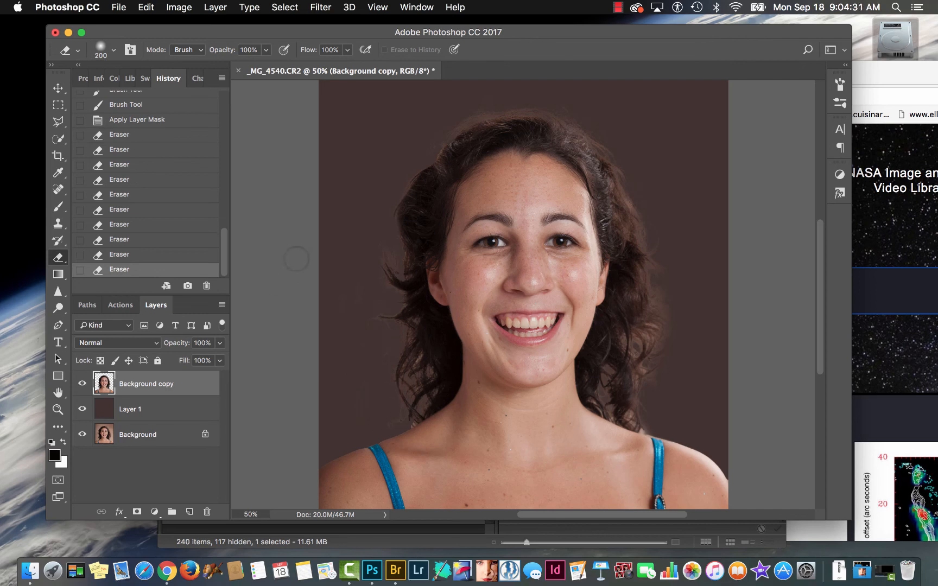
- Add a new layer above the Background copy and choose the textured 40 px brush tip for the Clone Stamp
{"action": "key", "text": "c"}
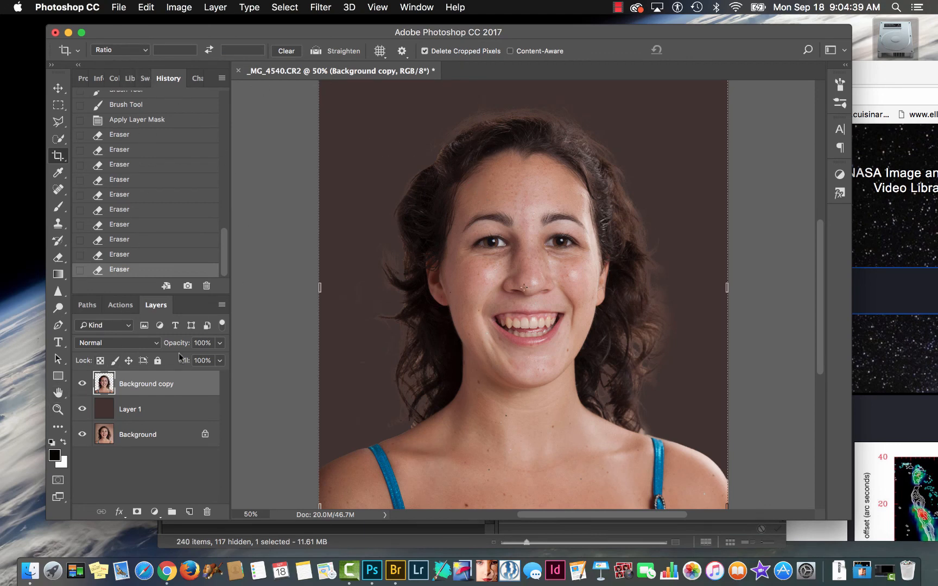
{"action": "left_click", "coordinate": [189, 512]}
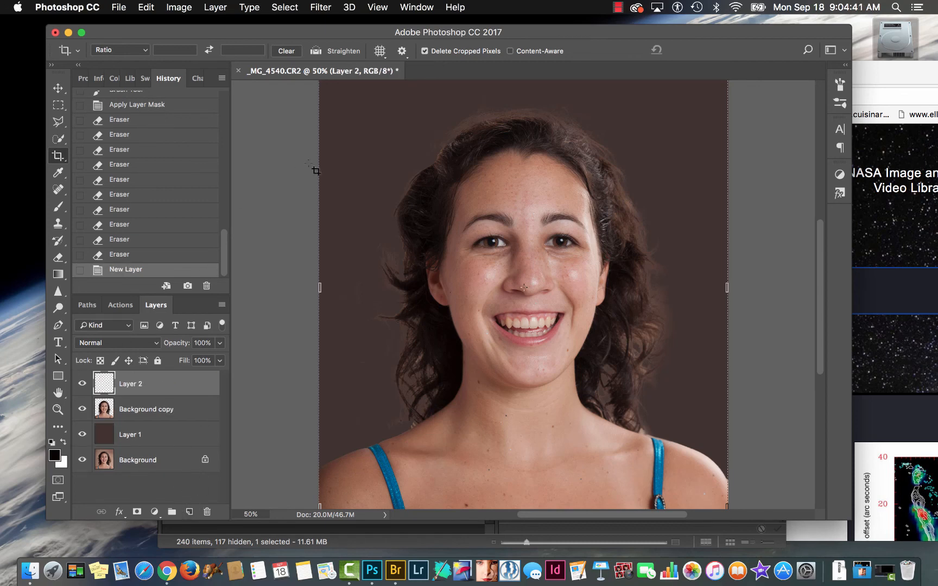
{"action": "key", "text": "s"}
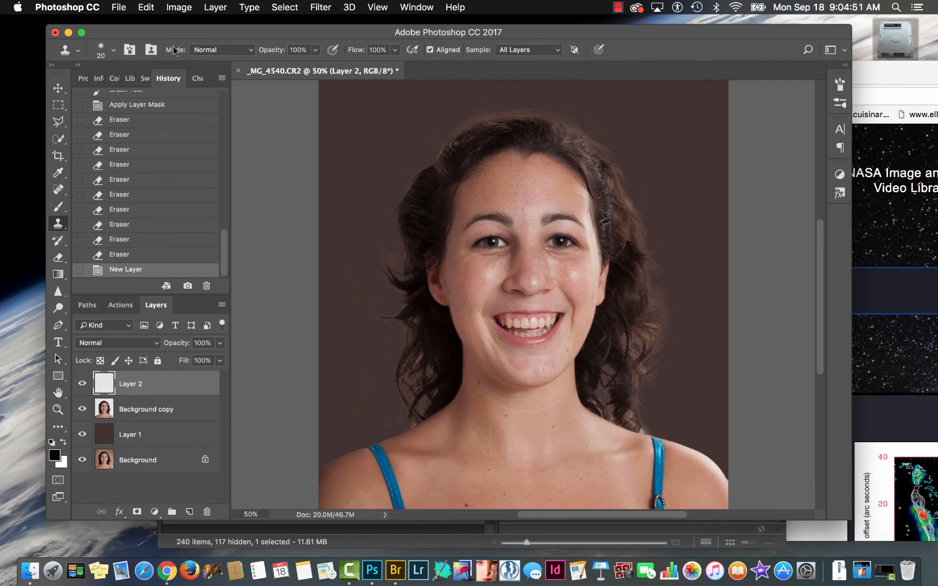
{"action": "left_click", "coordinate": [113, 51]}
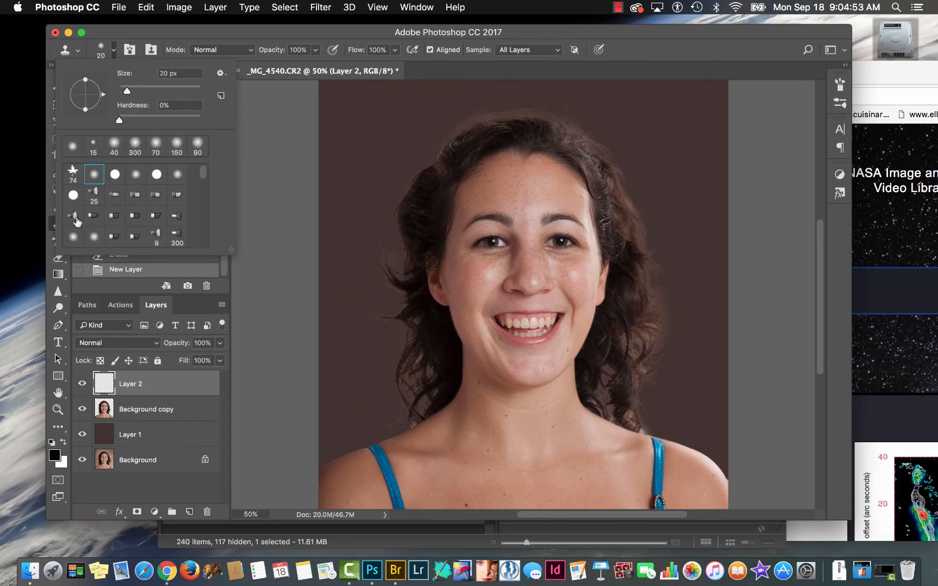
{"action": "left_click", "coordinate": [74, 217]}
{"action": "double_click", "coordinate": [76, 219]}
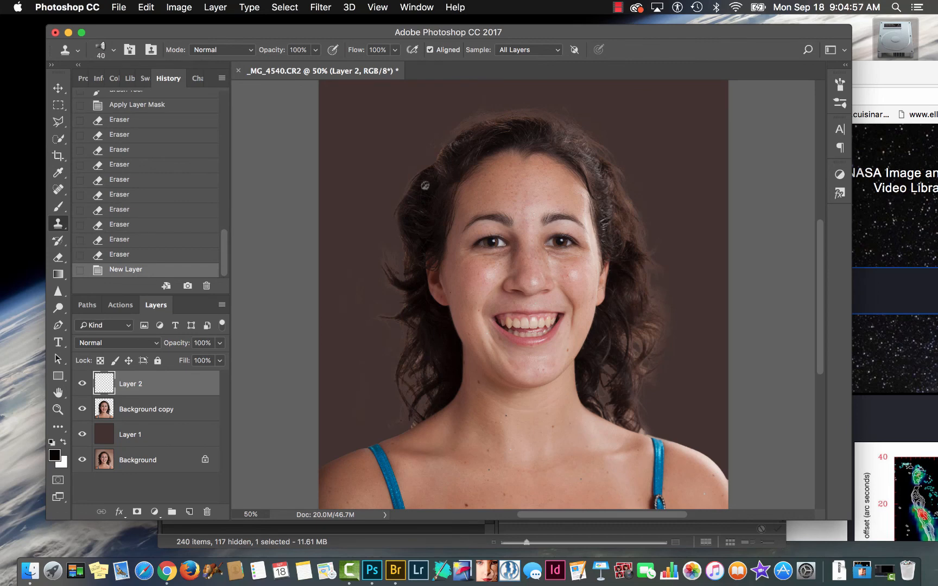
- Set the Clone Stamp to 60 px and clone dark hair over the light fringe beside the upper-left temple
{"action": "key", "text": "bracketright"}
{"action": "key", "text": "bracketright"}
{"action": "key", "text": "bracketright"}
{"action": "key", "text": "bracketright"}
{"action": "key", "text": "bracketright"}
{"action": "key", "text": "bracketright"}
{"action": "left_click", "coordinate": [443, 168], "text": "alt"}
{"action": "left_click", "coordinate": [432, 169]}
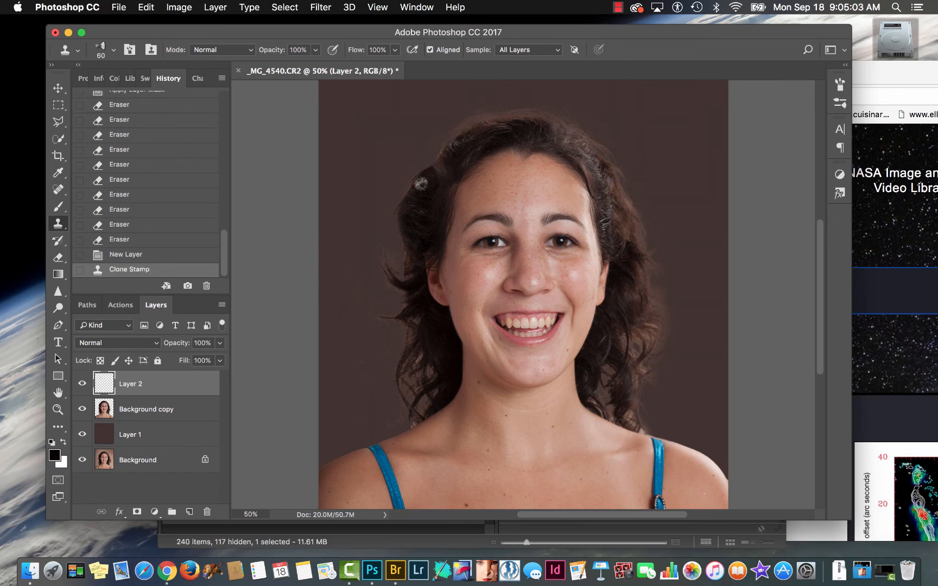
{"action": "left_click", "coordinate": [429, 172]}
{"action": "left_click", "coordinate": [426, 185]}
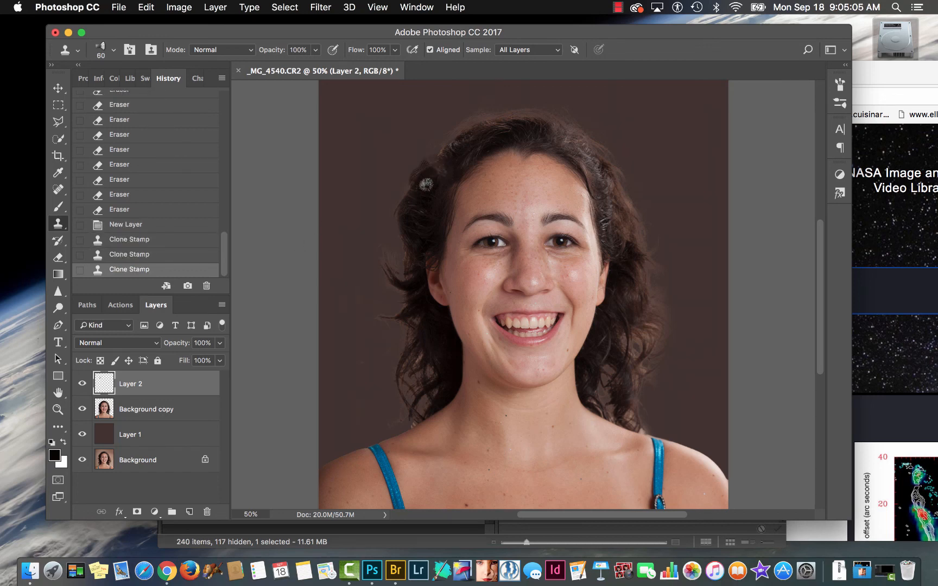
- Clone hair texture down the outer left edge of the hair, from temple height to ear level
{"action": "left_click", "coordinate": [431, 180], "text": "alt"}
{"action": "left_click_drag", "start_coordinate": [426, 173], "coordinate": [410, 211]}
{"action": "left_click_drag", "start_coordinate": [420, 191], "coordinate": [413, 267]}
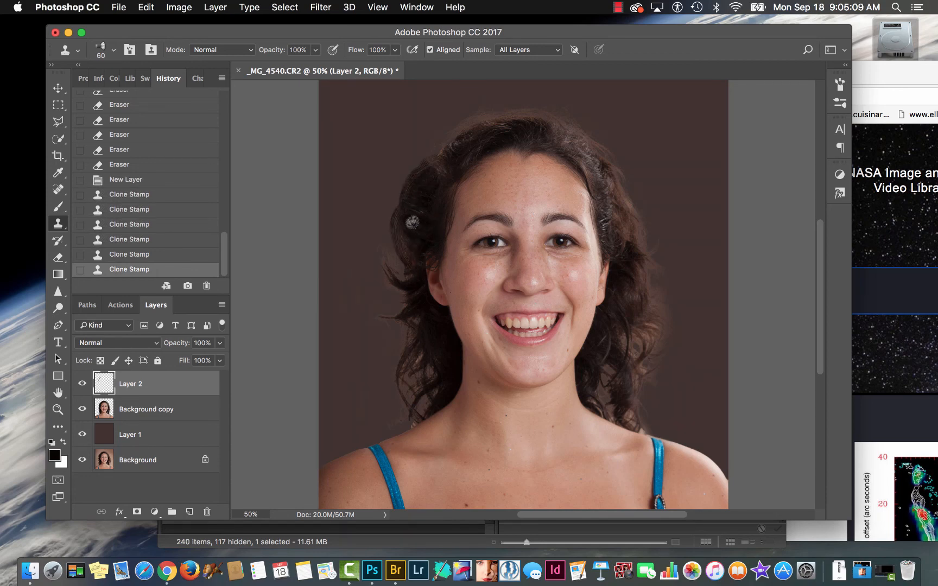
{"action": "left_click_drag", "start_coordinate": [413, 220], "coordinate": [404, 253]}
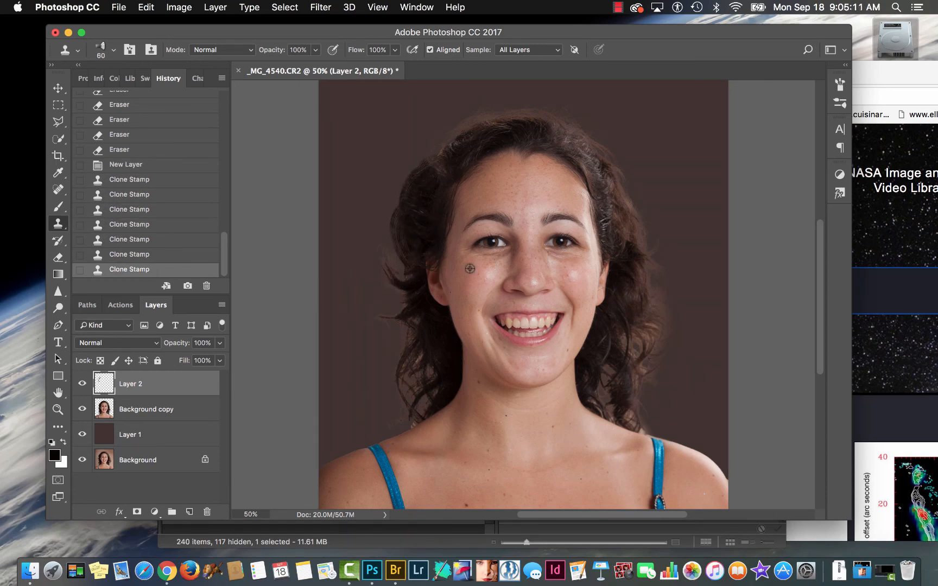
{"action": "mouse_move", "coordinate": [413, 272]}
{"action": "left_mouse_down"}
{"action": "mouse_move", "coordinate": [392, 281]}
{"action": "mouse_move", "coordinate": [393, 260]}
{"action": "left_mouse_up"}
{"action": "left_click", "coordinate": [418, 238], "text": "alt"}
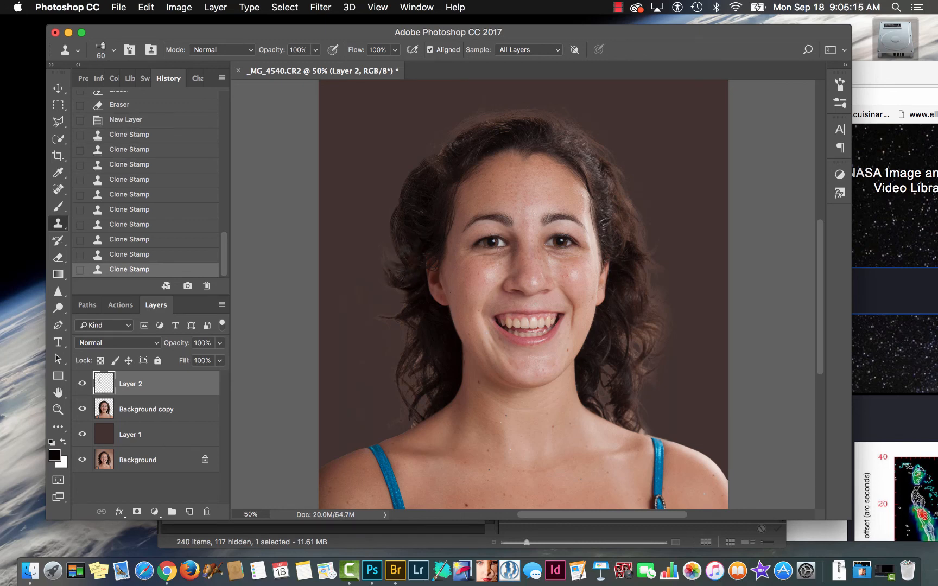
- Clone hair over the gaps in the left curls between the ear and shoulder, and undo the last stroke
{"action": "left_click", "coordinate": [412, 279], "text": "alt"}
{"action": "mouse_move", "coordinate": [412, 296]}
{"action": "left_mouse_down"}
{"action": "mouse_move", "coordinate": [393, 310]}
{"action": "mouse_move", "coordinate": [413, 261]}
{"action": "mouse_move", "coordinate": [409, 299]}
{"action": "mouse_move", "coordinate": [380, 307]}
{"action": "left_mouse_up"}
{"action": "left_click", "coordinate": [414, 257], "text": "alt"}
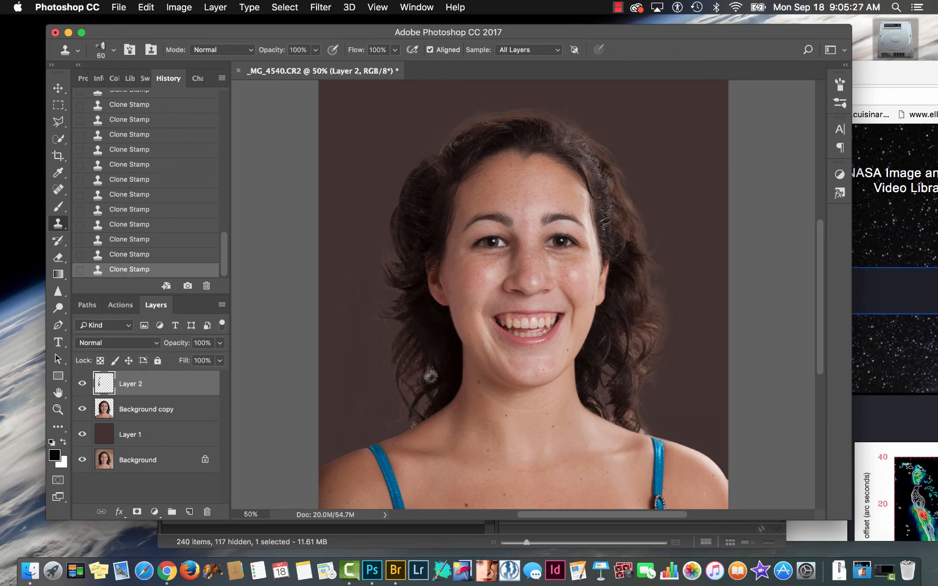
{"action": "left_click", "coordinate": [443, 340], "text": "alt"}
{"action": "left_click_drag", "start_coordinate": [451, 364], "coordinate": [418, 409]}
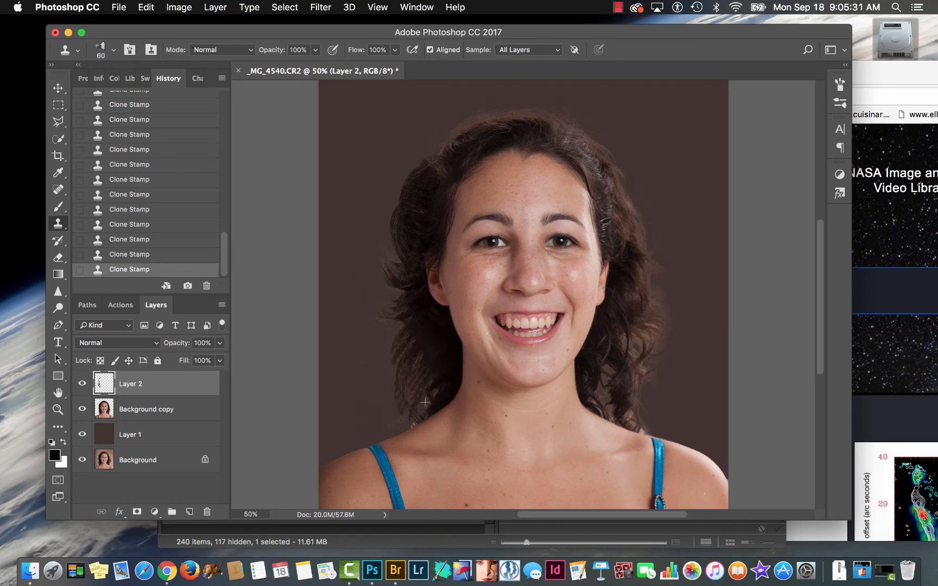
{"action": "key", "text": "super+z"}
- Move Layer 2 with the cloned hair beneath the Background copy layer
{"action": "left_click_drag", "start_coordinate": [104, 384], "coordinate": [108, 416]}
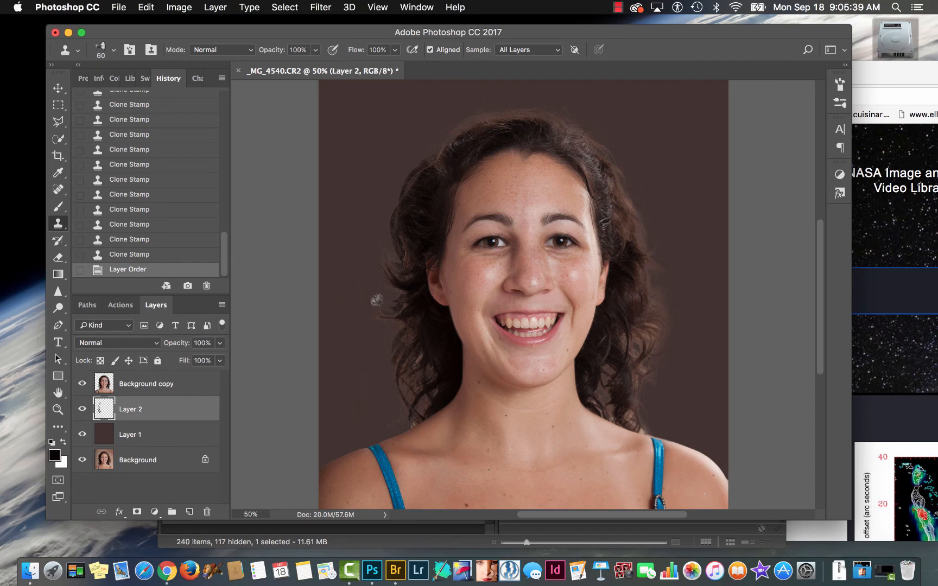
{"action": "mouse_move", "coordinate": [125, 399]}
{"action": "left_mouse_down"}
{"action": "mouse_move", "coordinate": [109, 392]}
{"action": "mouse_move", "coordinate": [114, 376]}
{"action": "mouse_move", "coordinate": [121, 399]}
{"action": "left_mouse_up"}
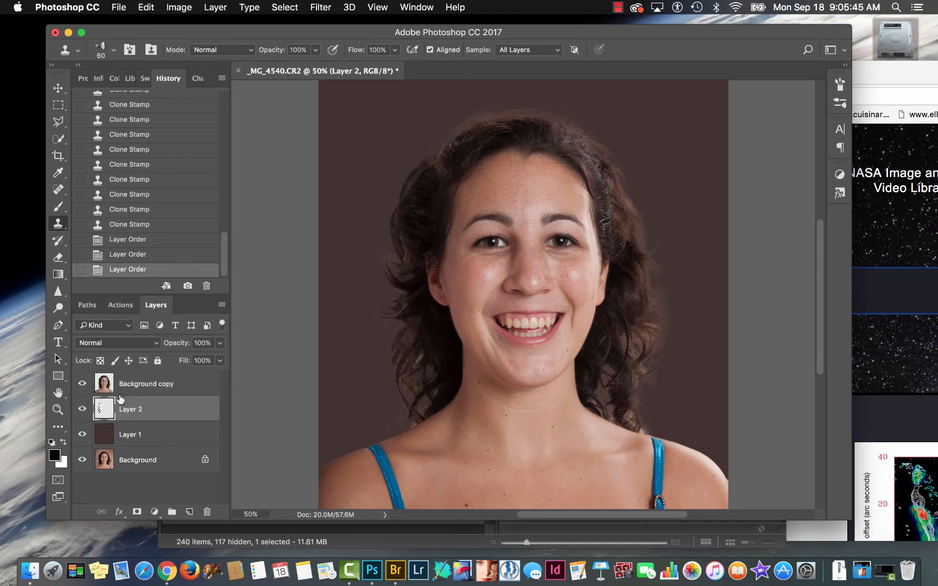